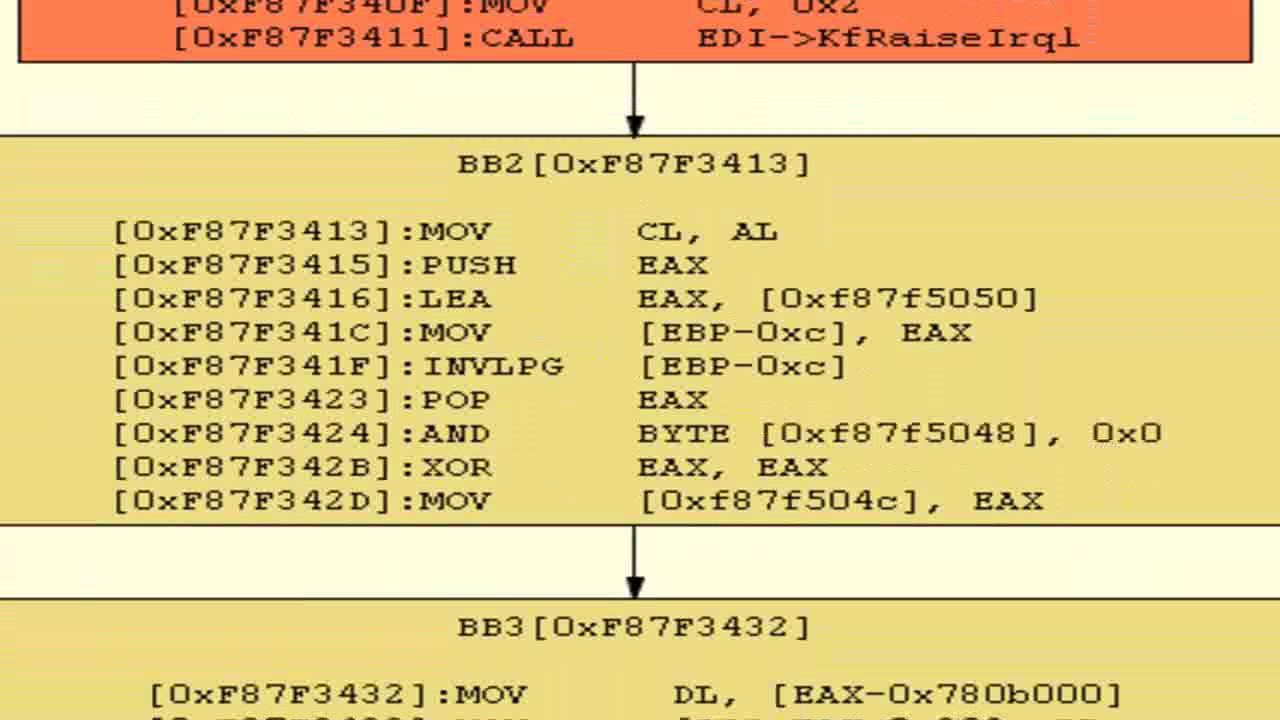
# Display the graph of procedure P0xF87F32C4_54 of msdirectx.sys after reviewing block BB2 of the main entry procedure
pyautogui.moveTo(412, 345)
pyautogui.mouseDown()
pyautogui.moveTo(425, 385)
pyautogui.moveTo(850, 385)
pyautogui.moveTo(890, 350)
pyautogui.mouseUp()
pyautogui.moveTo(415, 350); pyautogui.dragTo(900, 350)
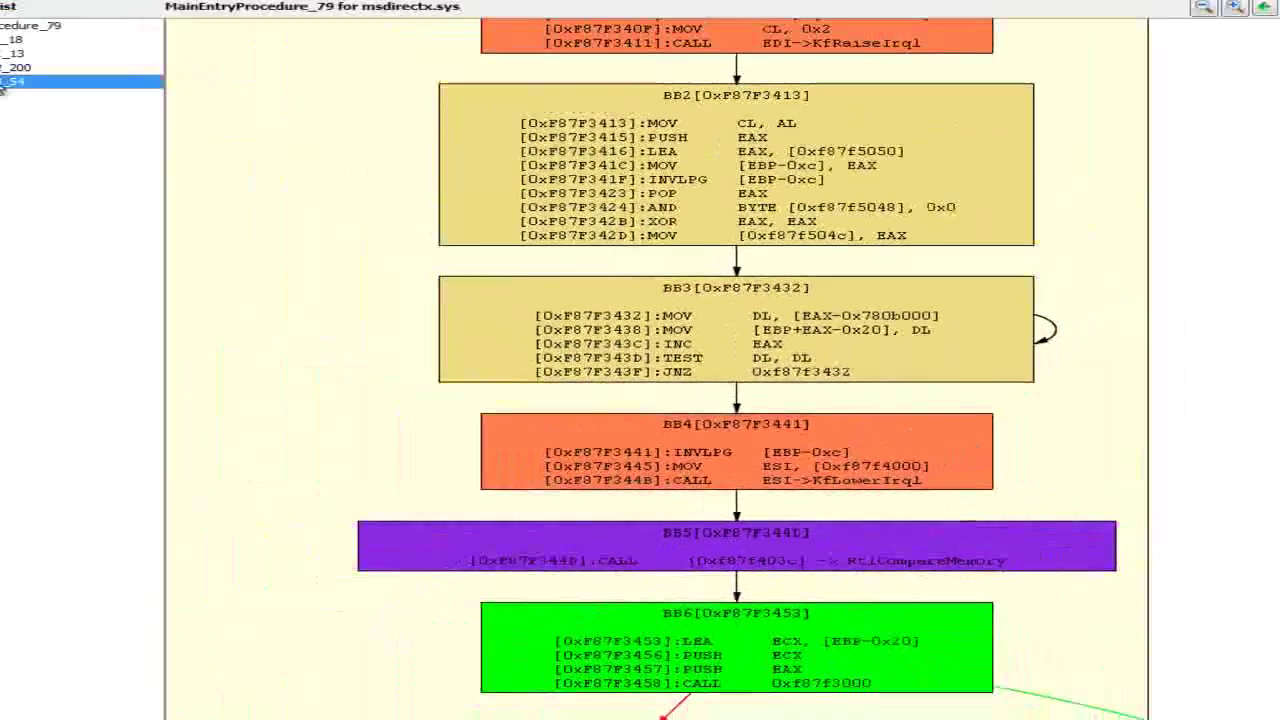
pyautogui.click(122, 124)
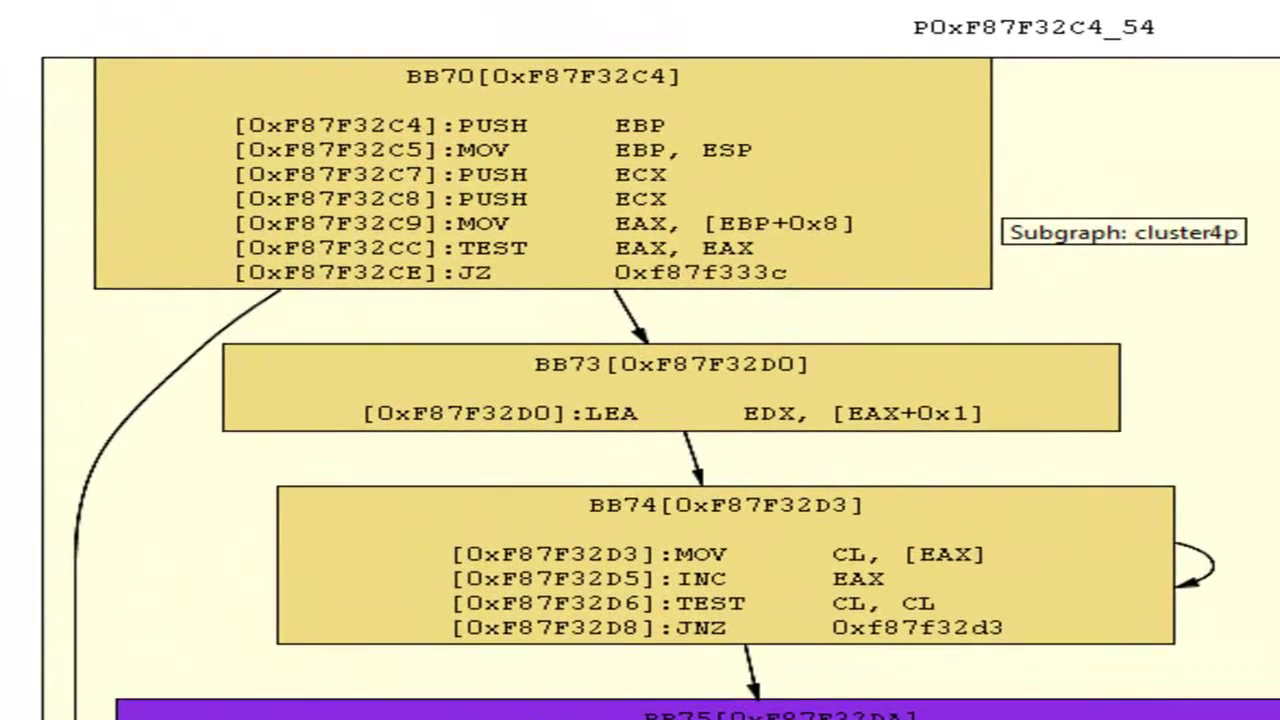
pyautogui.moveTo(478, 52)
pyautogui.mouseDown()
pyautogui.moveTo(480, 86)
pyautogui.moveTo(570, 101)
pyautogui.moveTo(705, 100)
pyautogui.moveTo(712, 56)
pyautogui.moveTo(655, 57)
pyautogui.moveTo(726, 58)
pyautogui.mouseUp()
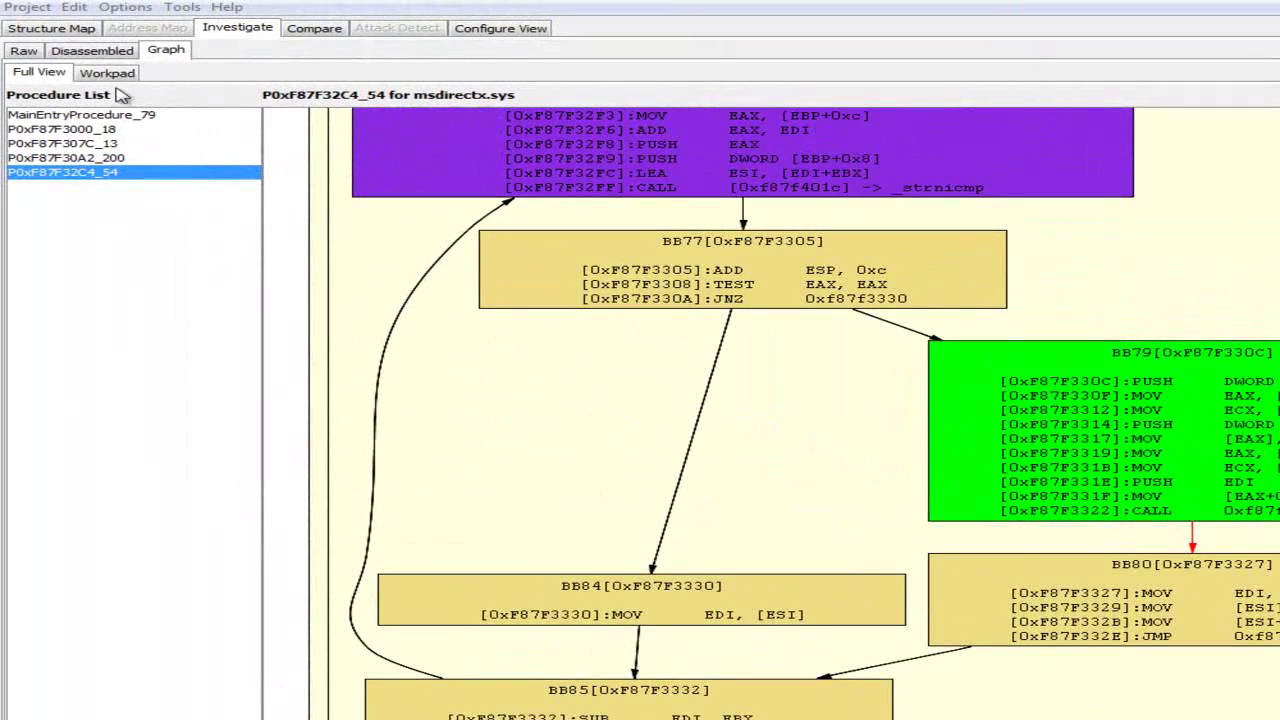
# Show the strings contained in the msdirectx.sys driver and inspect the _fu_ entry
pyautogui.click(45, 30)
pyautogui.click(172, 638)
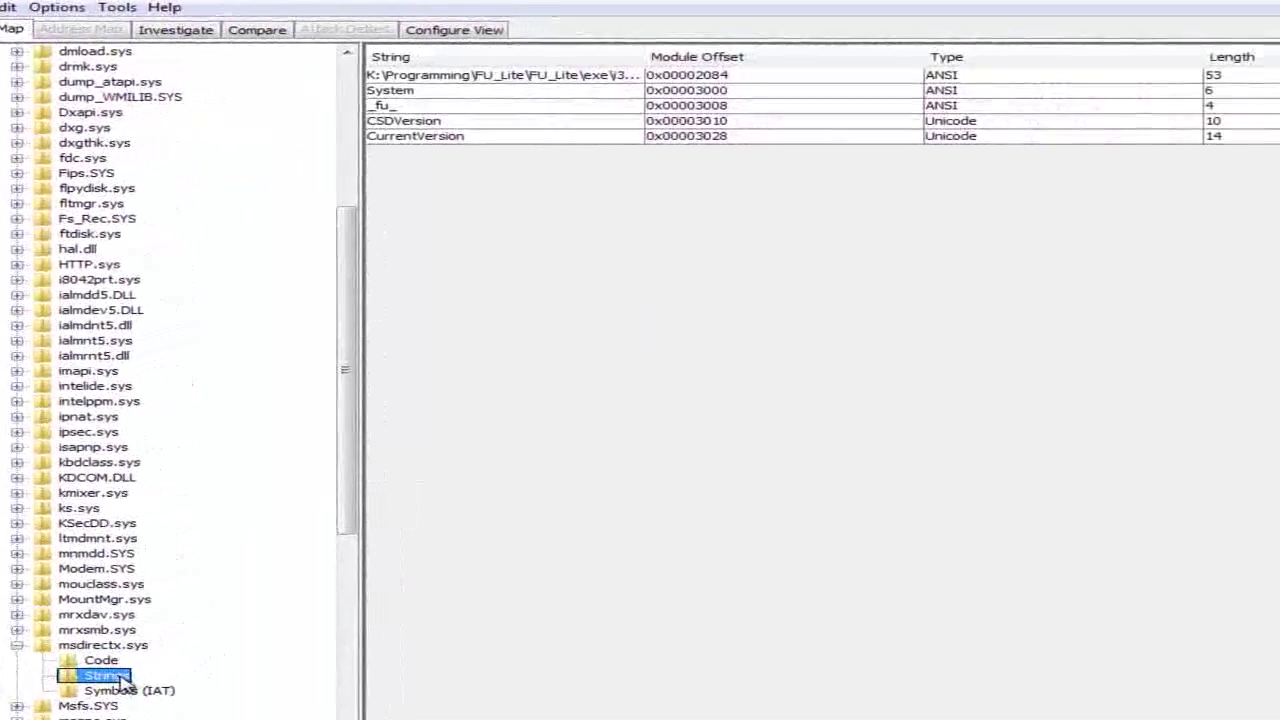
pyautogui.click(485, 108)
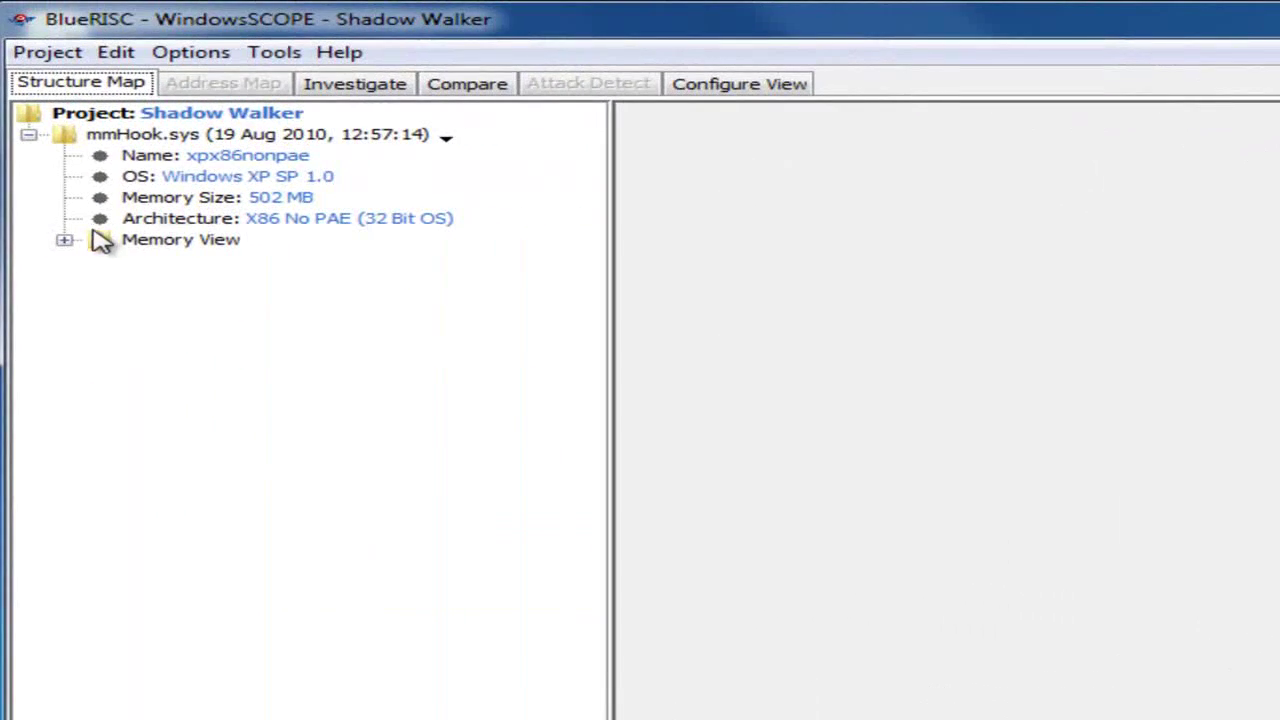
# Expand the drivers in the Shadow Walker memory view and display the code of mmHook.sys
pyautogui.click(63, 240)
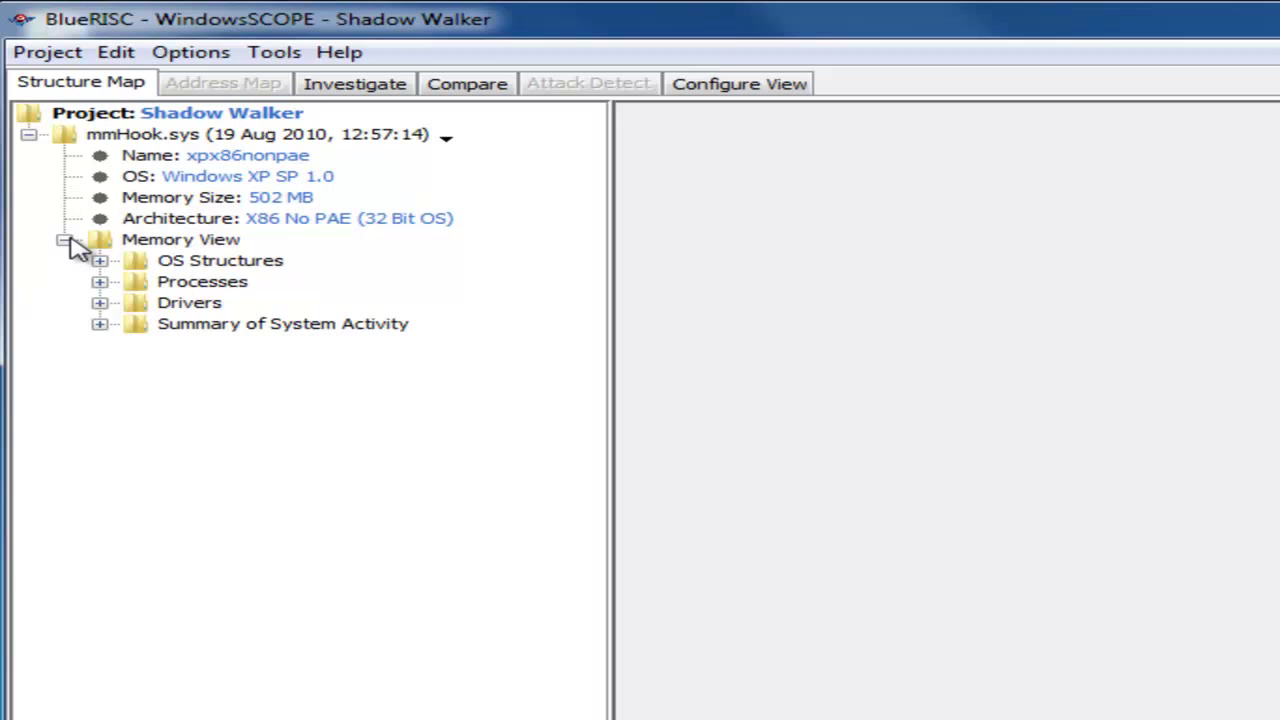
pyautogui.click(100, 303)
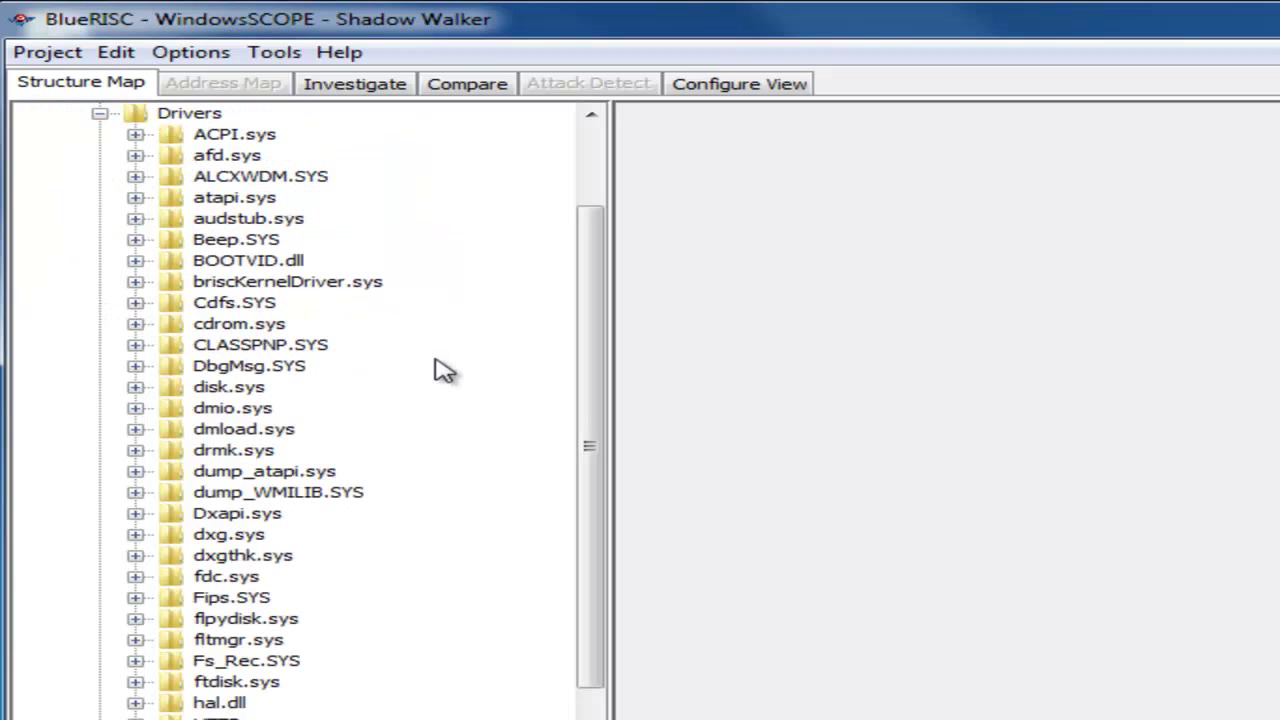
pyautogui.moveTo(603, 410); pyautogui.dragTo(598, 506)
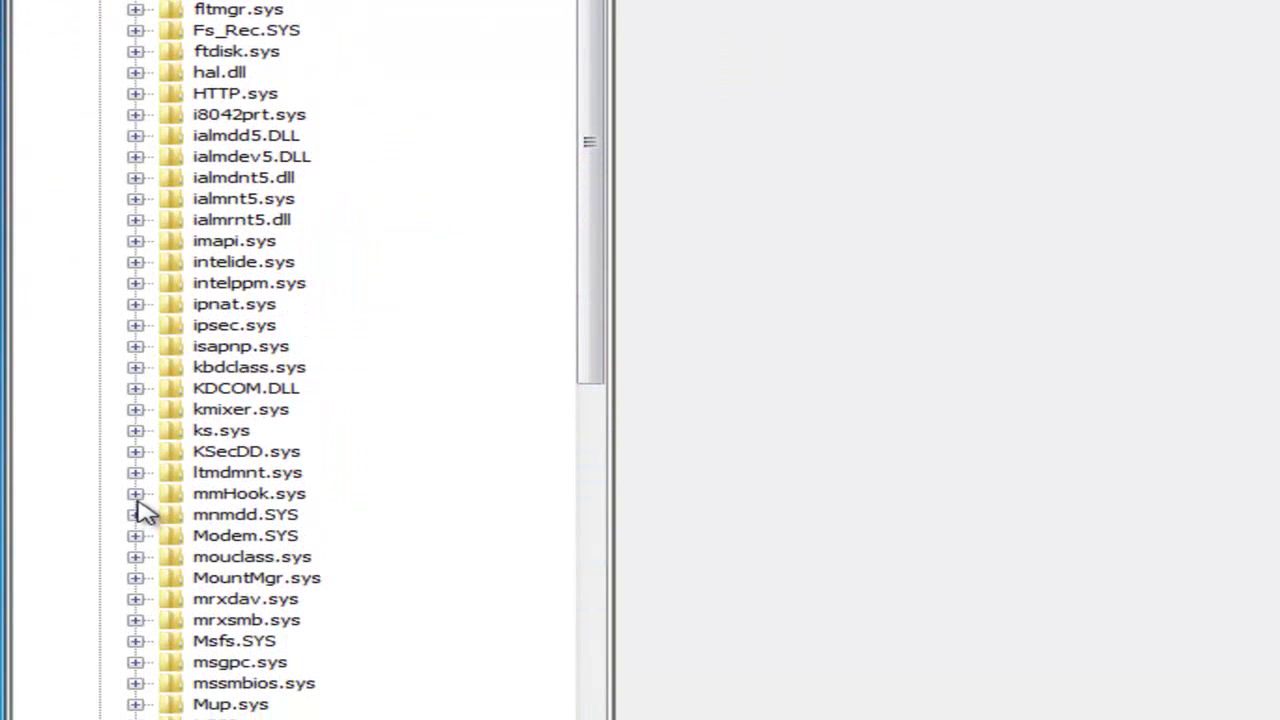
pyautogui.click(136, 494)
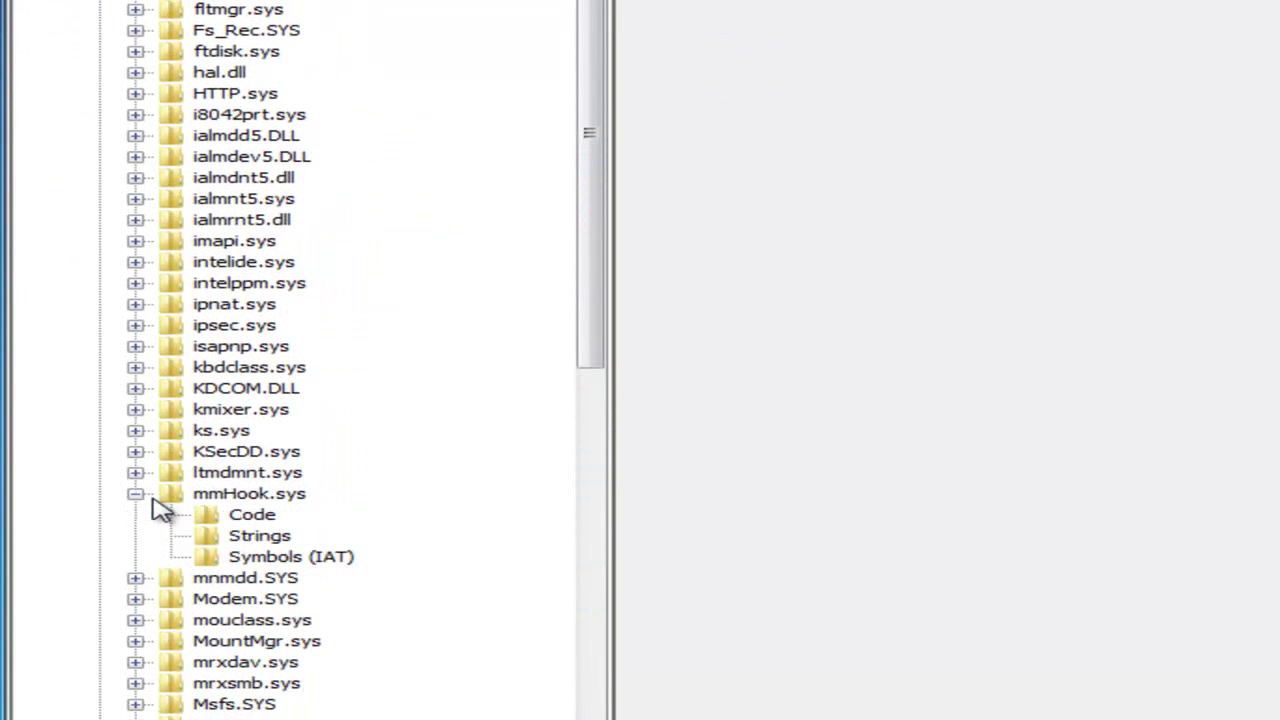
pyautogui.click(250, 518)
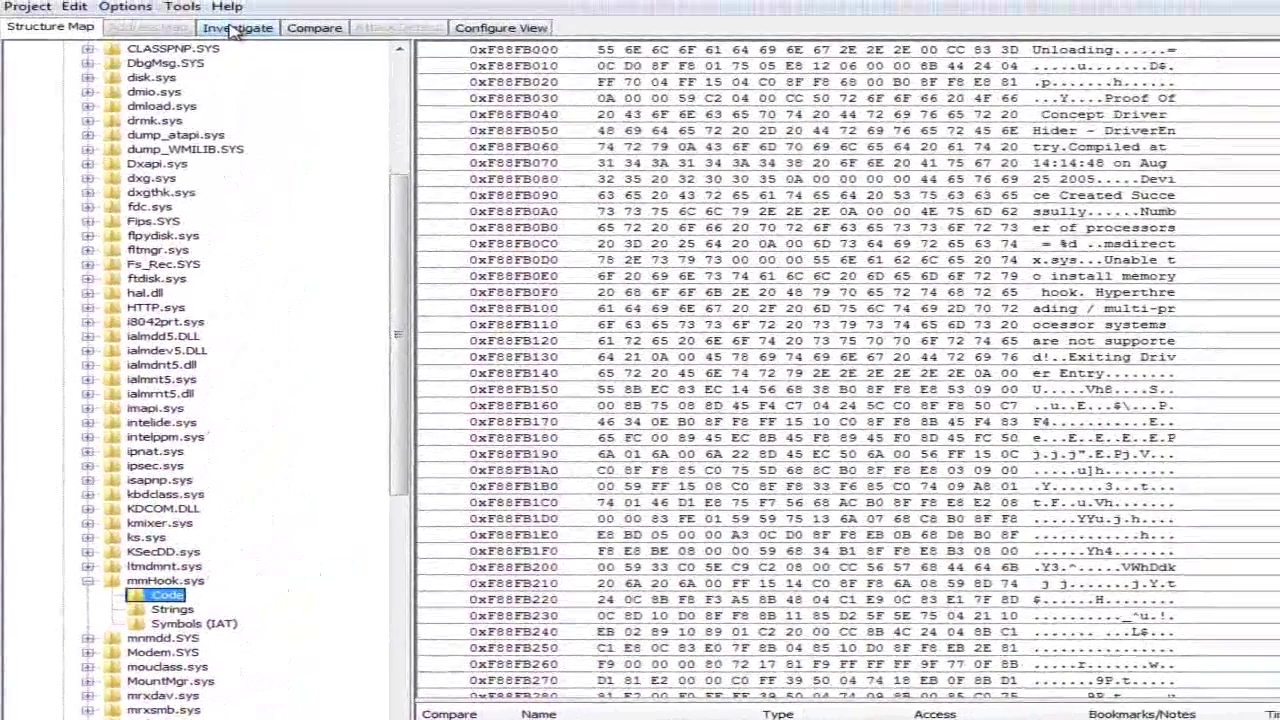
# Investigate mmHook.sys as a graph and examine the call to 0xf88fb7a2 in block BB15
pyautogui.click(238, 29)
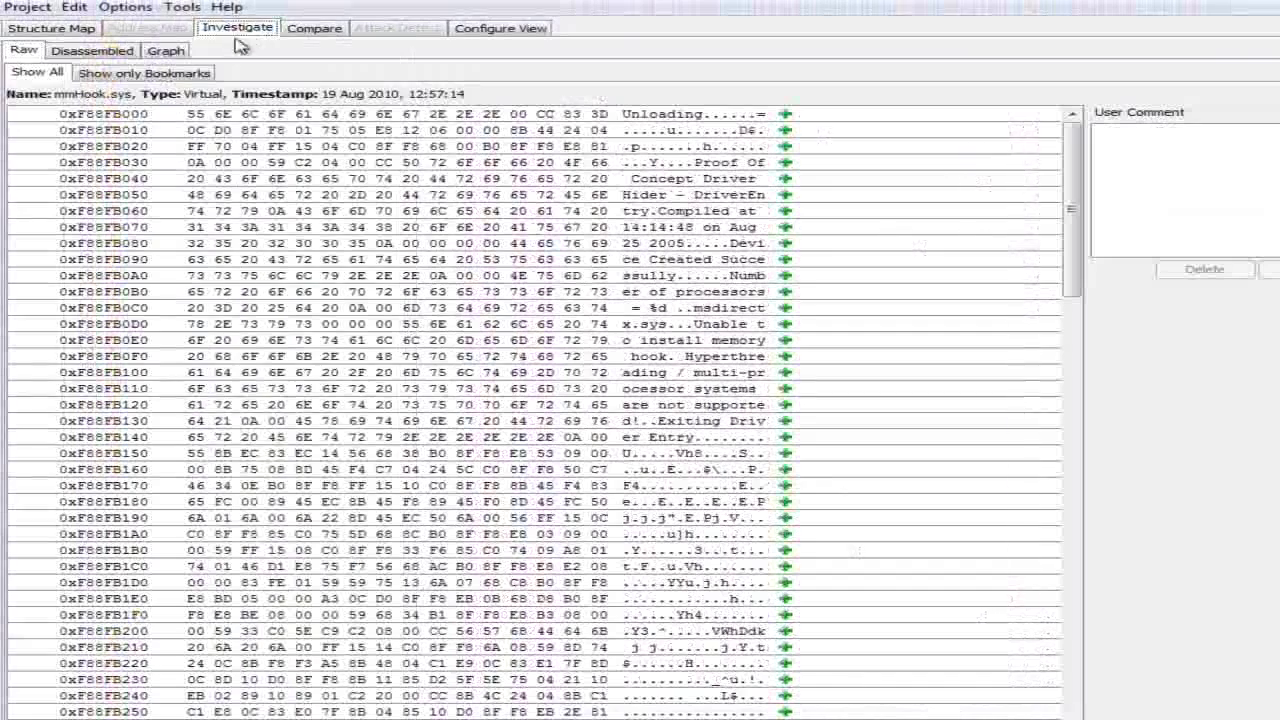
pyautogui.click(184, 51)
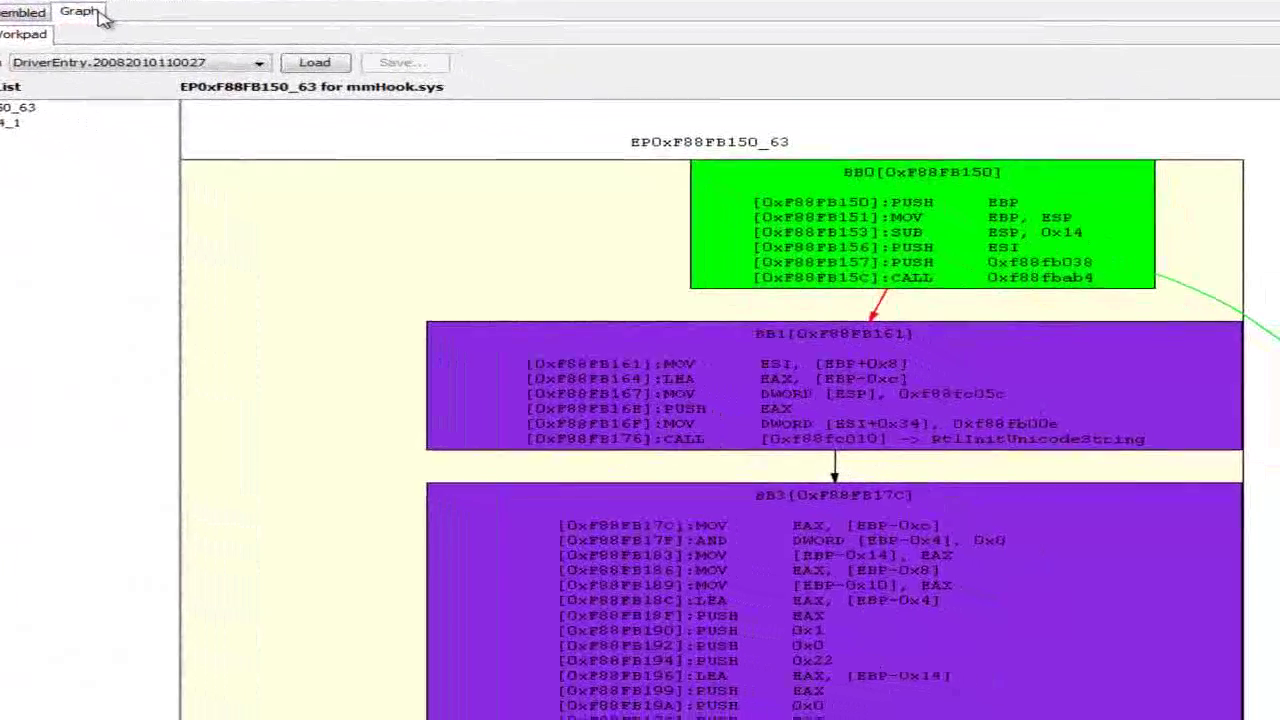
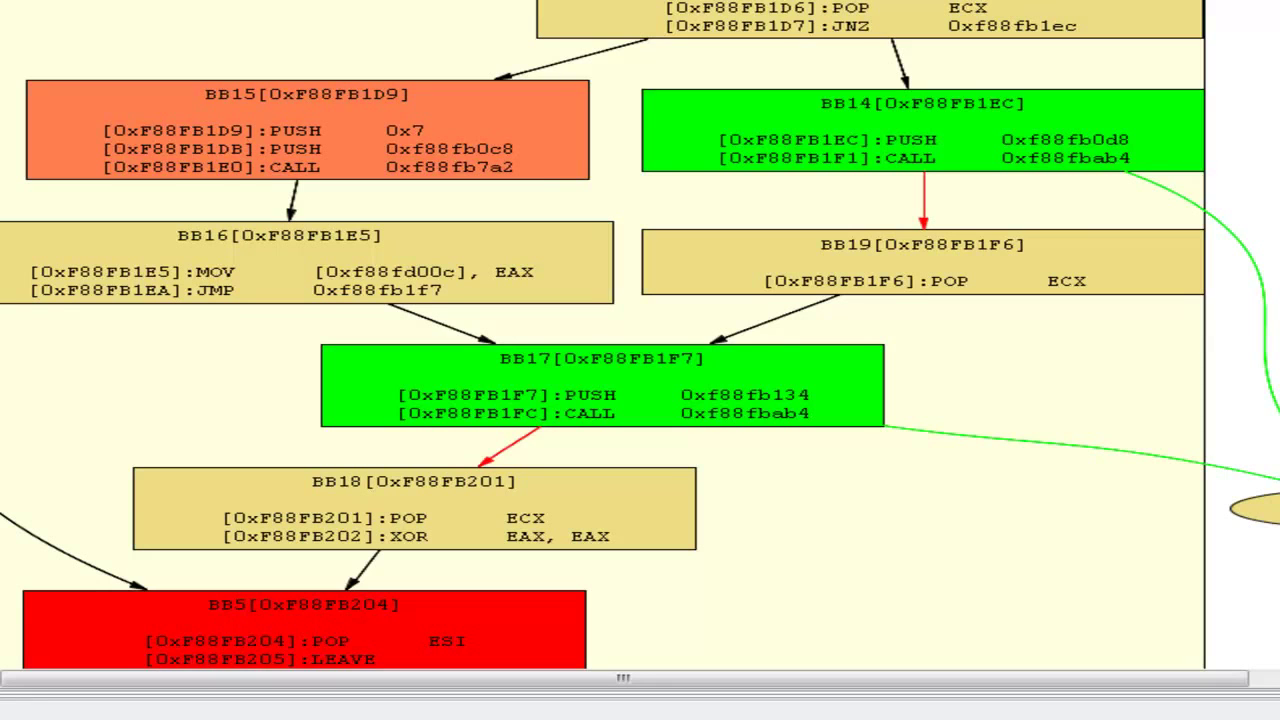
pyautogui.moveTo(530, 190)
pyautogui.mouseDown()
pyautogui.moveTo(538, 156)
pyautogui.moveTo(256, 180)
pyautogui.moveTo(540, 184)
pyautogui.mouseUp()
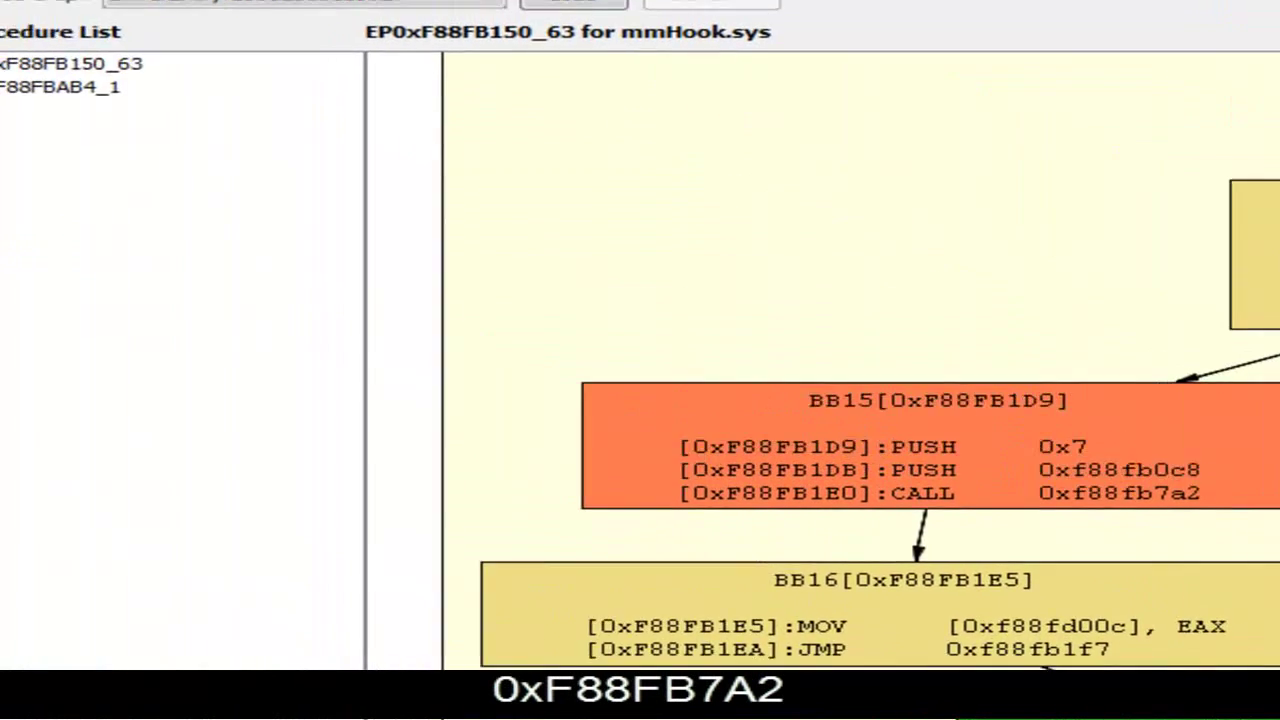
# Load the saved graph HideKernelDriver.20082010113959 for mmHook.sys
pyautogui.click(553, 32)
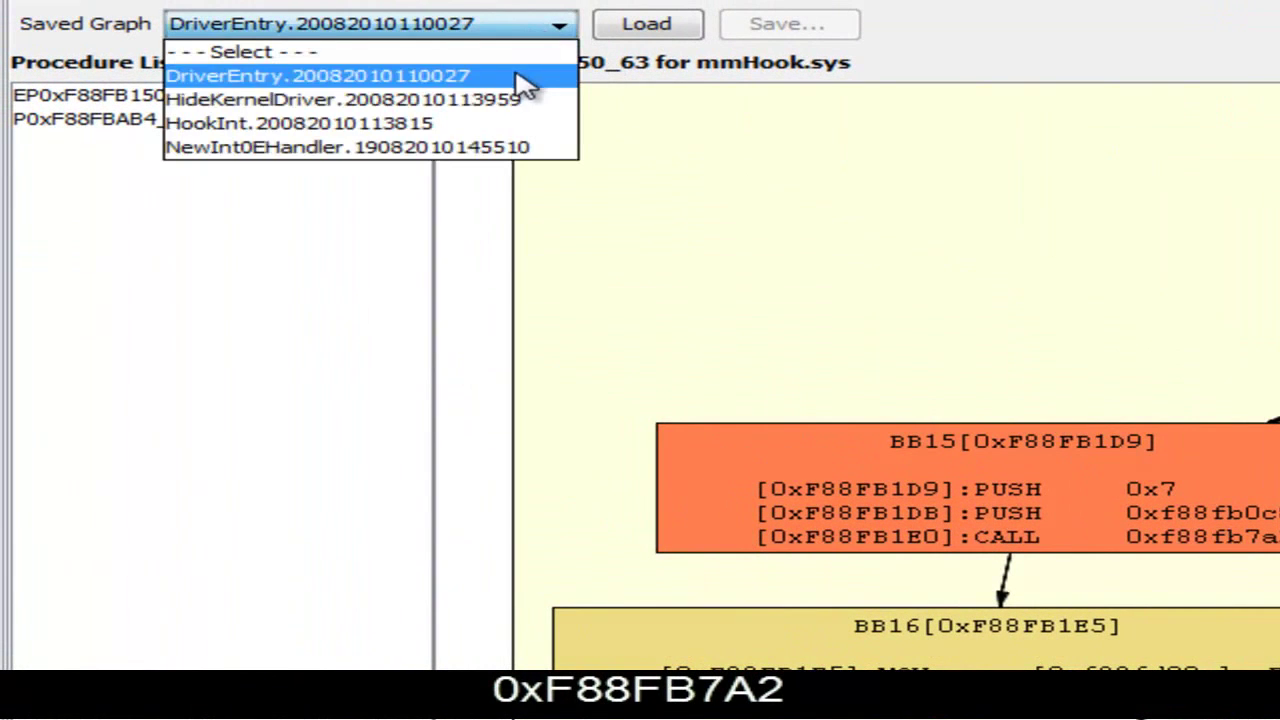
pyautogui.click(520, 99)
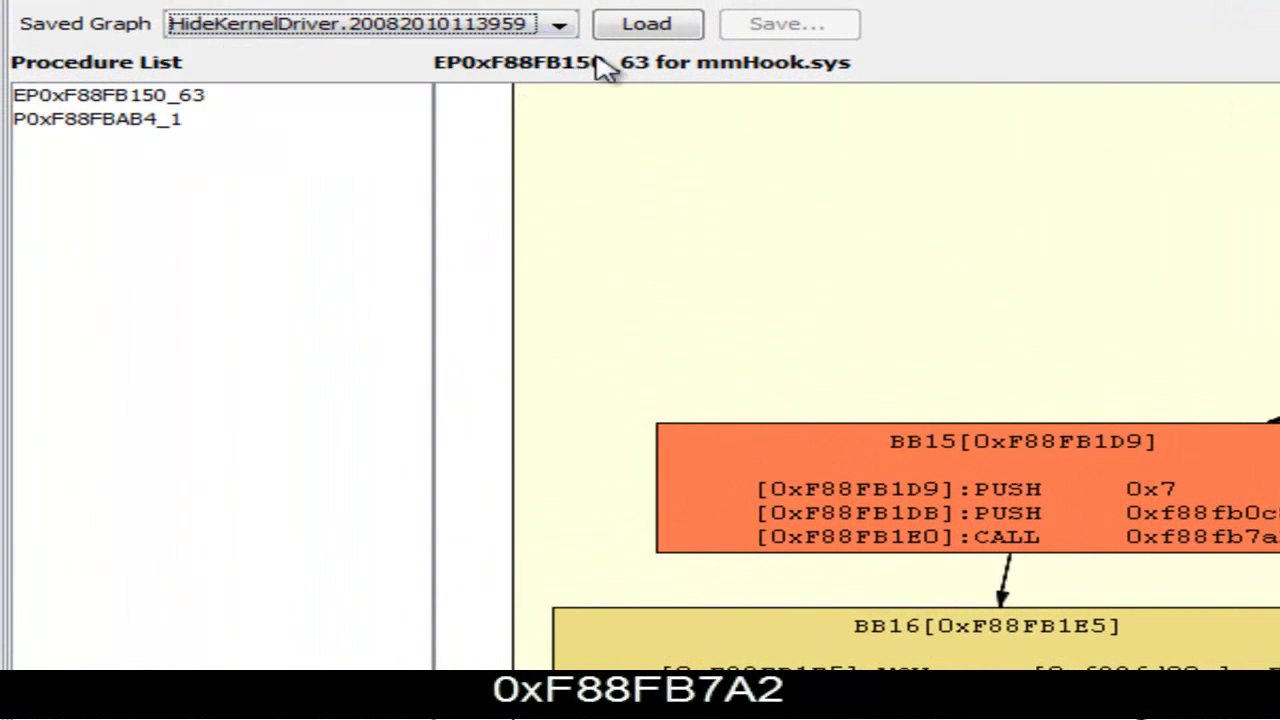
pyautogui.click(646, 24)
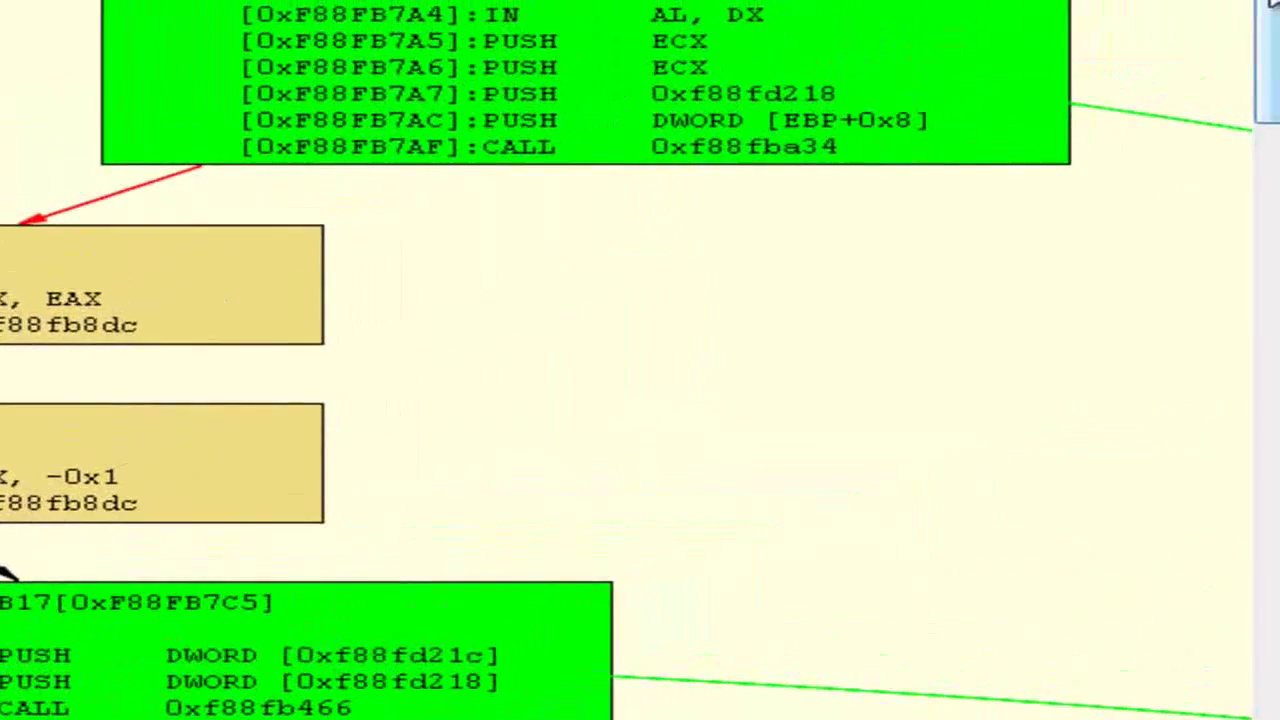
# Examine the control flow of the HideKernelDriver graph from the entry block through BB17, BB39, BB85 and the calls to 0xf88fb69a
pyautogui.scroll(-5, 640, 360)
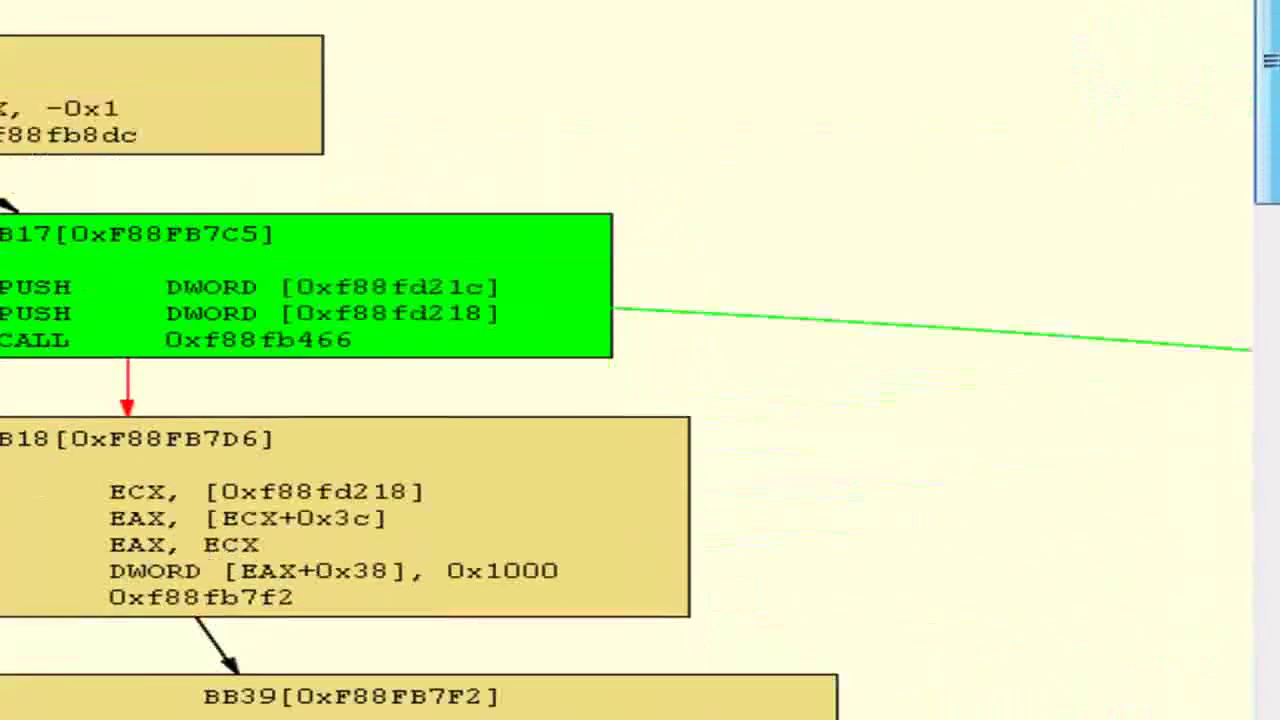
pyautogui.scroll(-15, 640, 360)
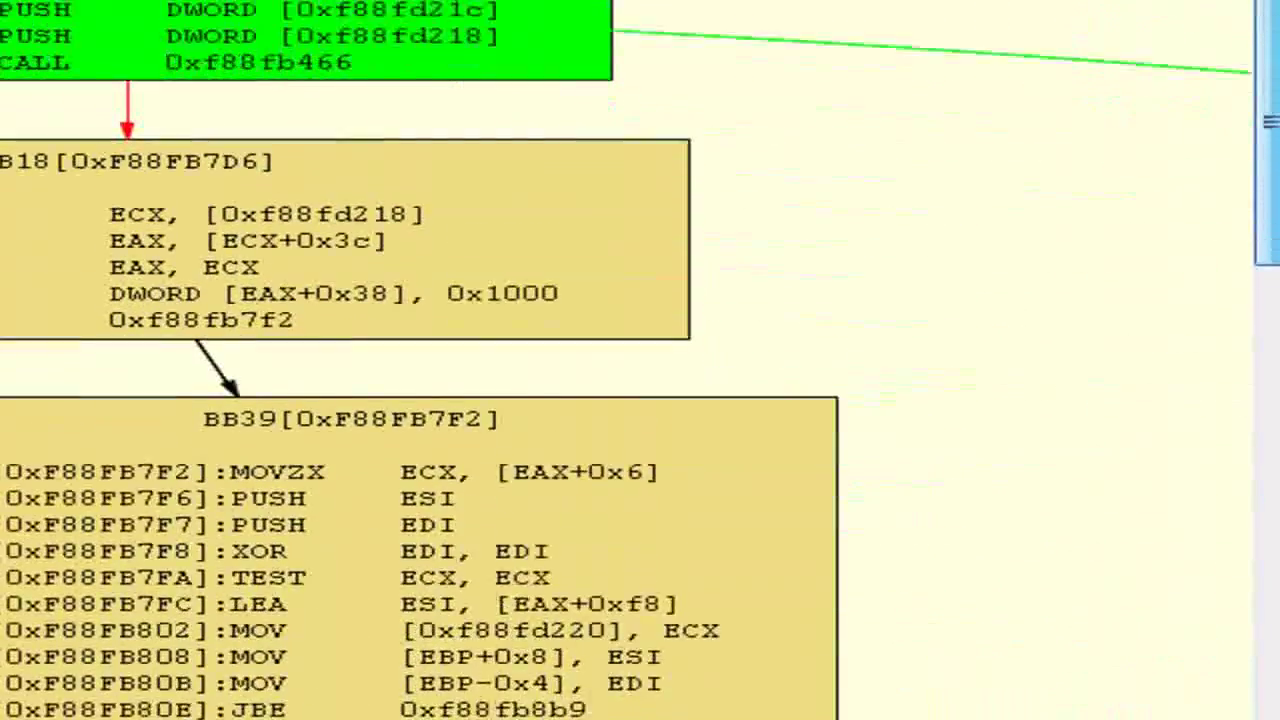
pyautogui.scroll(-6, 640, 360)
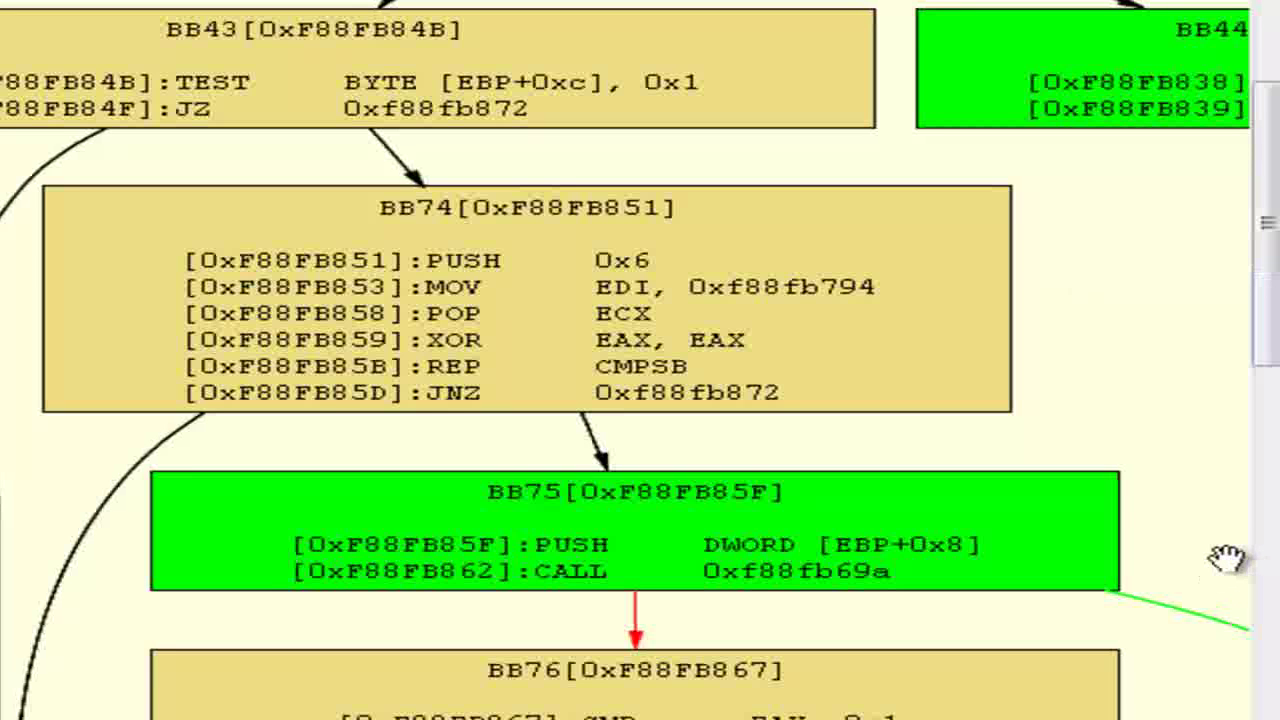
pyautogui.scroll(-5, 1228, 557)
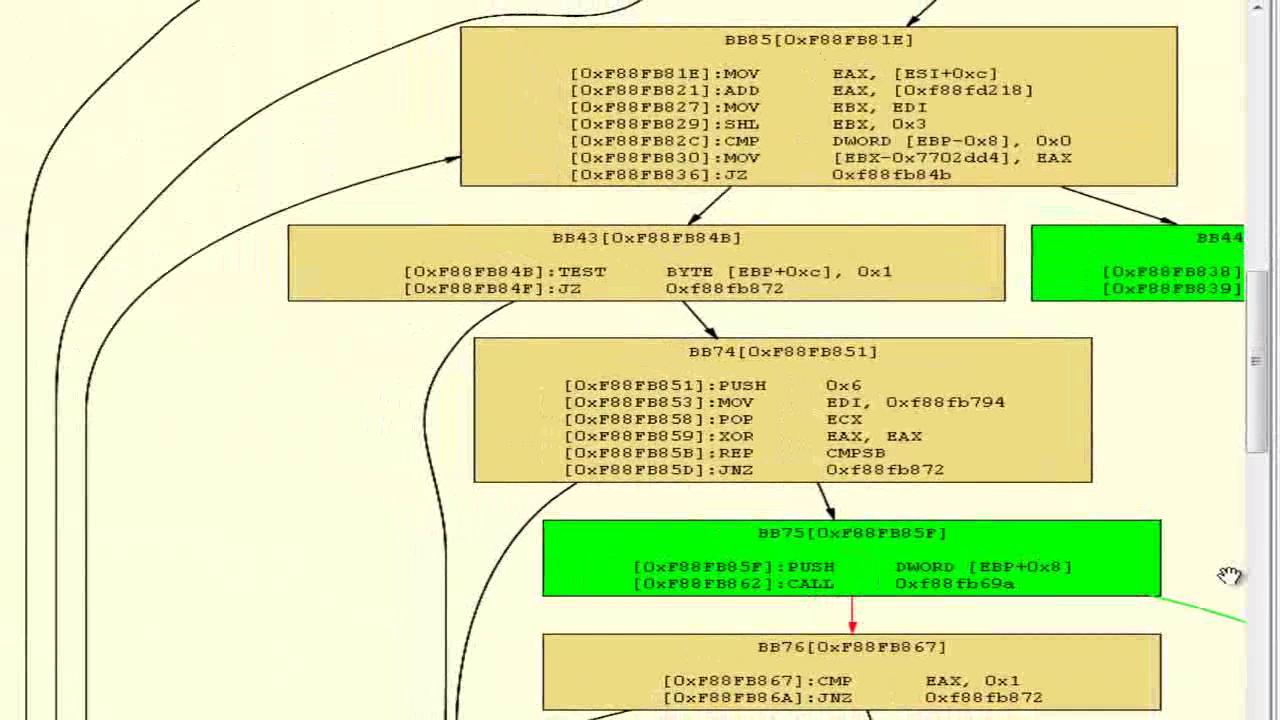
pyautogui.scroll(-1, 1228, 575)
pyautogui.scroll(-1, 1228, 575)
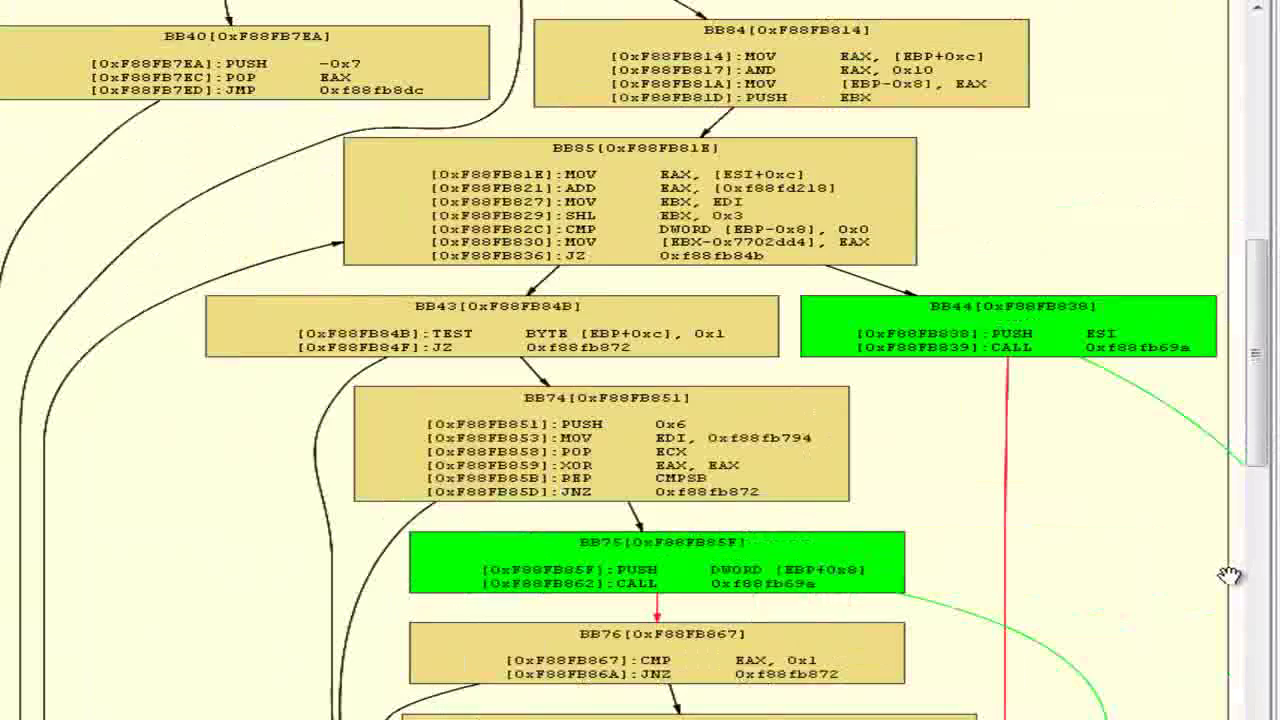
pyautogui.scroll(-1, 1228, 575)
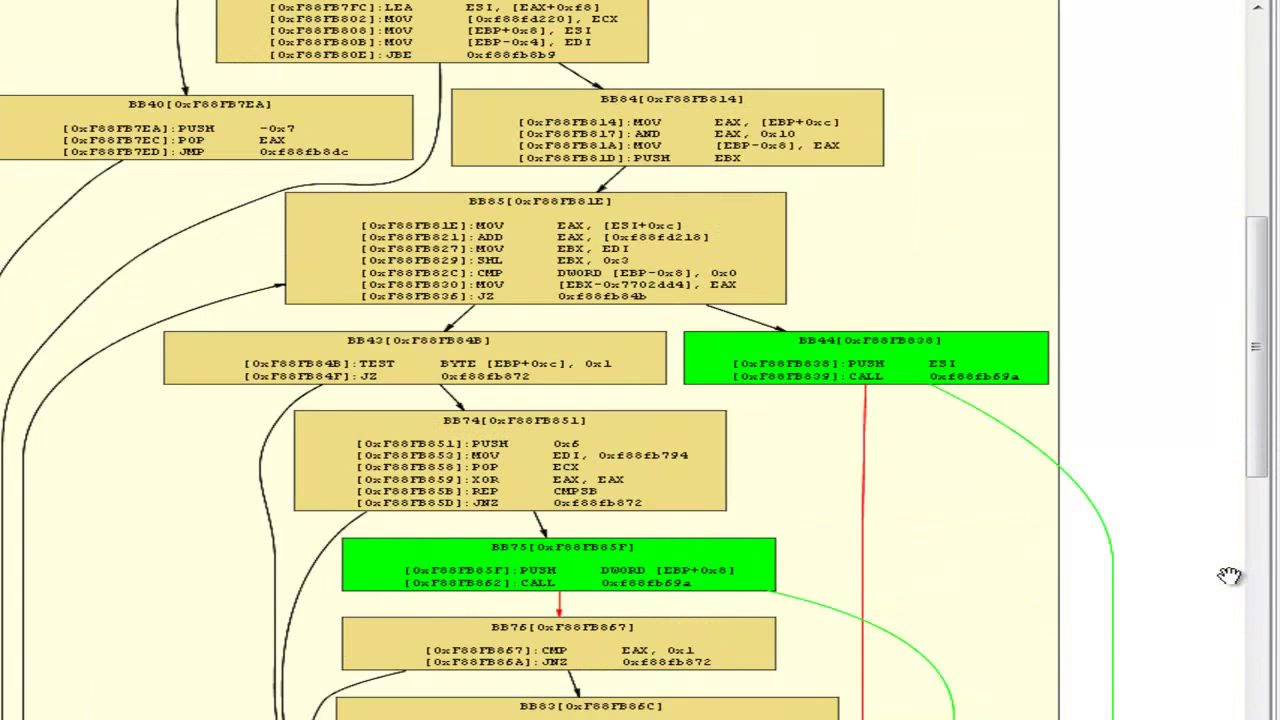
pyautogui.scroll(-1, 1237, 588)
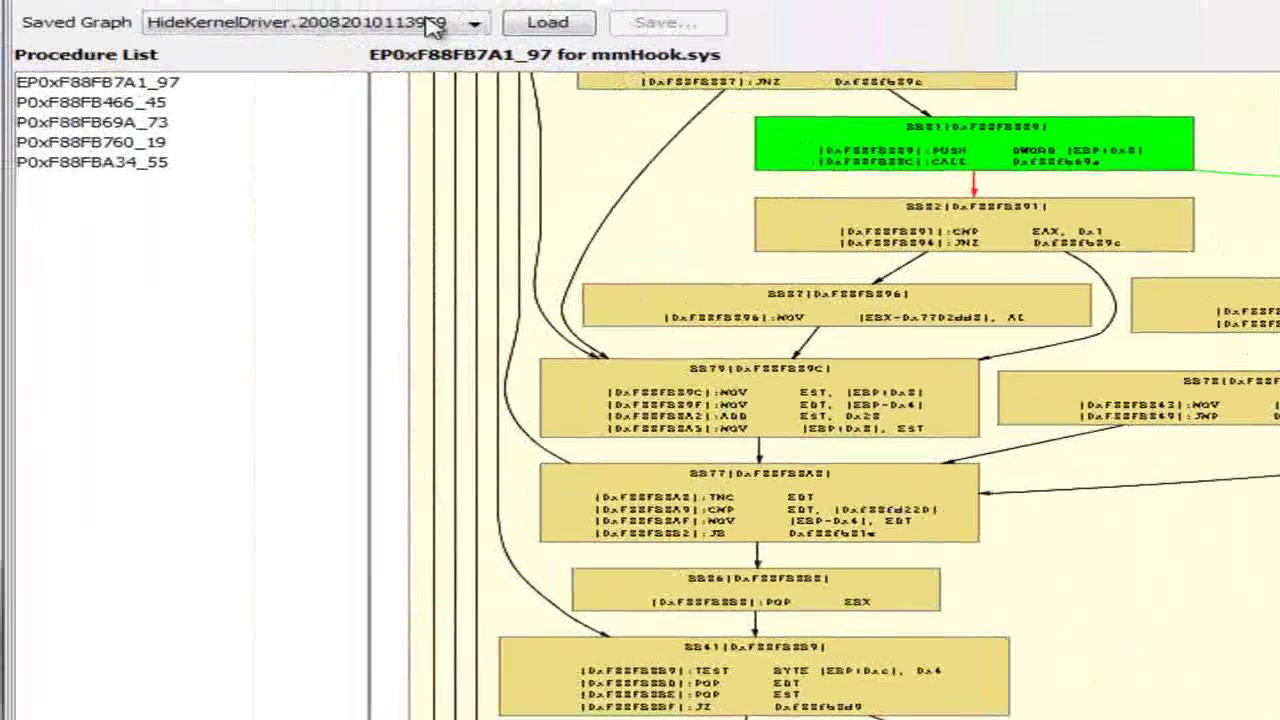
# Load the saved graph HookInt.20082010113815 and examine the SIDT instruction and the call to 0xf88fb298 in block BB0
pyautogui.click(430, 24)
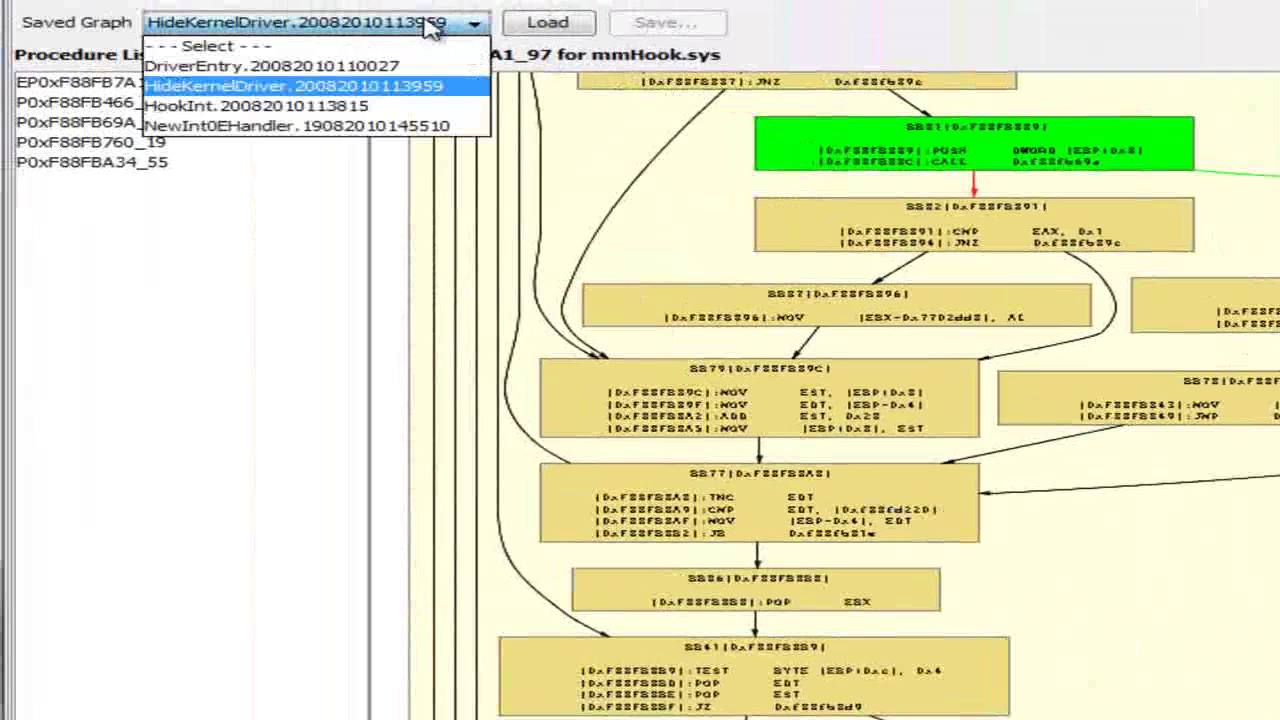
pyautogui.click(390, 105)
pyautogui.click(548, 24)
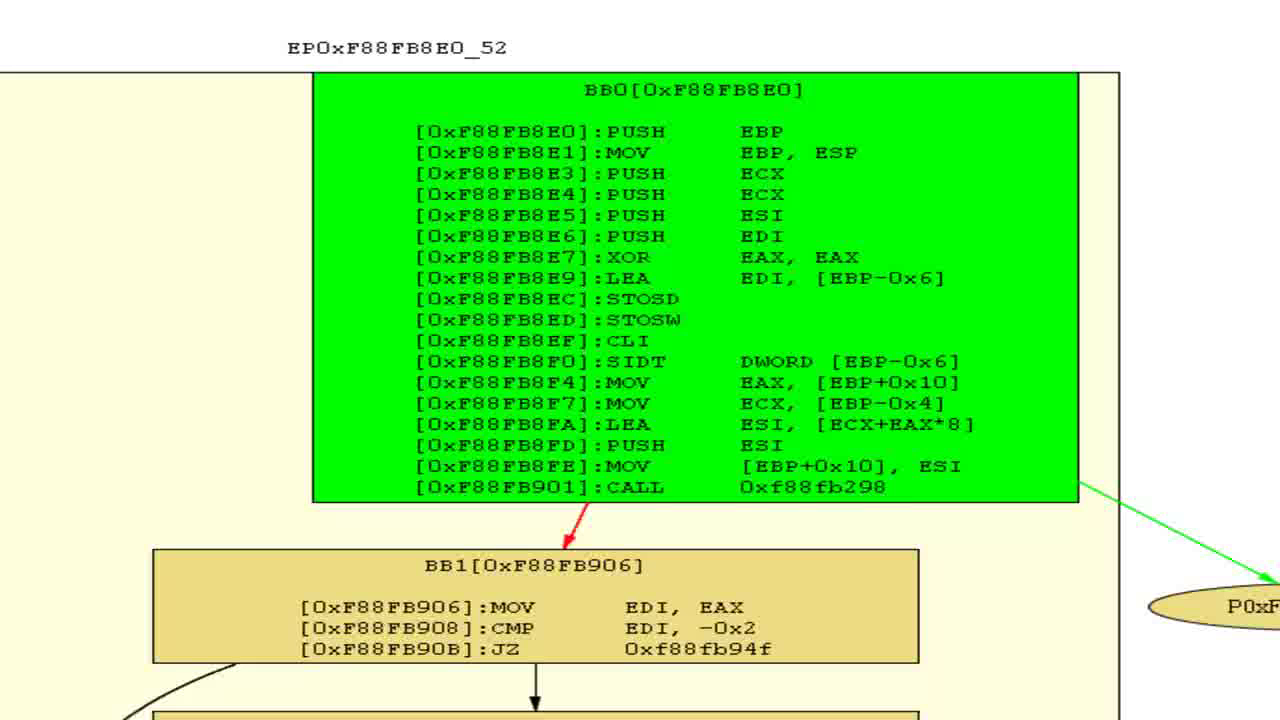
pyautogui.moveTo(386, 362); pyautogui.dragTo(574, 364)
pyautogui.moveTo(500, 347)
pyautogui.mouseDown()
pyautogui.moveTo(588, 362)
pyautogui.moveTo(505, 378)
pyautogui.mouseUp()
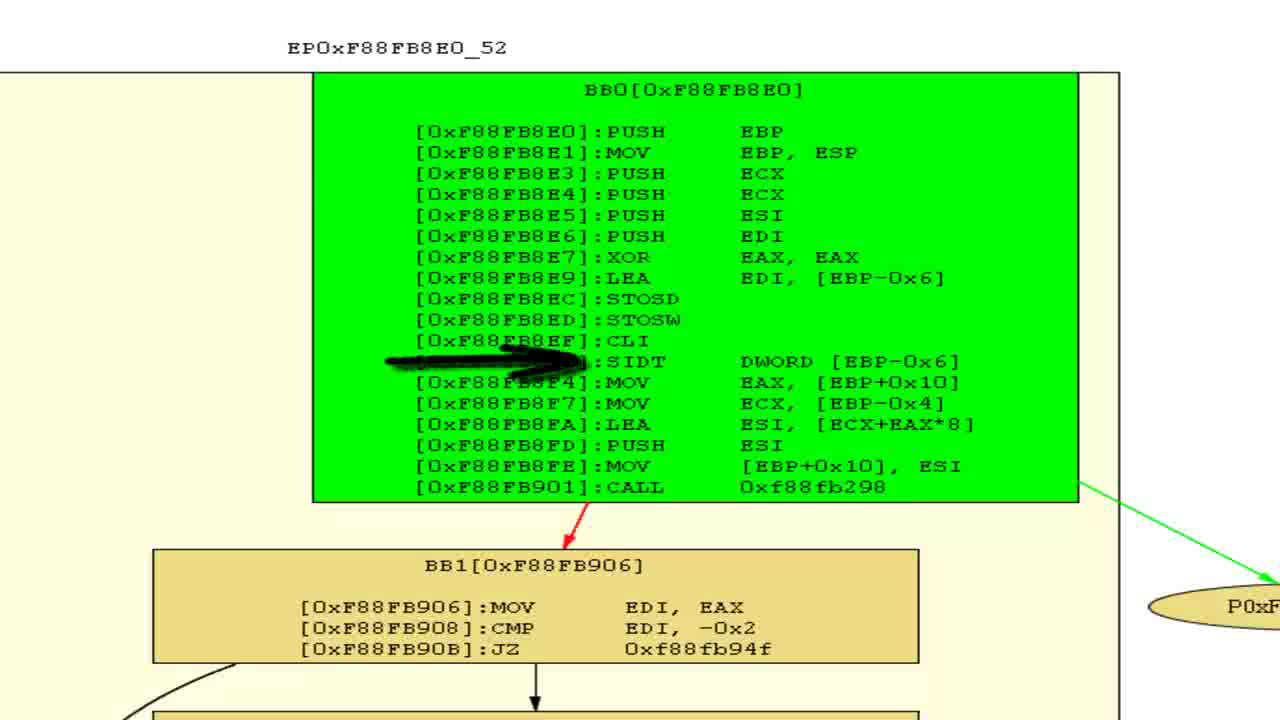
pyautogui.moveTo(397, 487); pyautogui.dragTo(588, 487)
pyautogui.moveTo(512, 470)
pyautogui.mouseDown()
pyautogui.moveTo(588, 484)
pyautogui.moveTo(522, 503)
pyautogui.mouseUp()
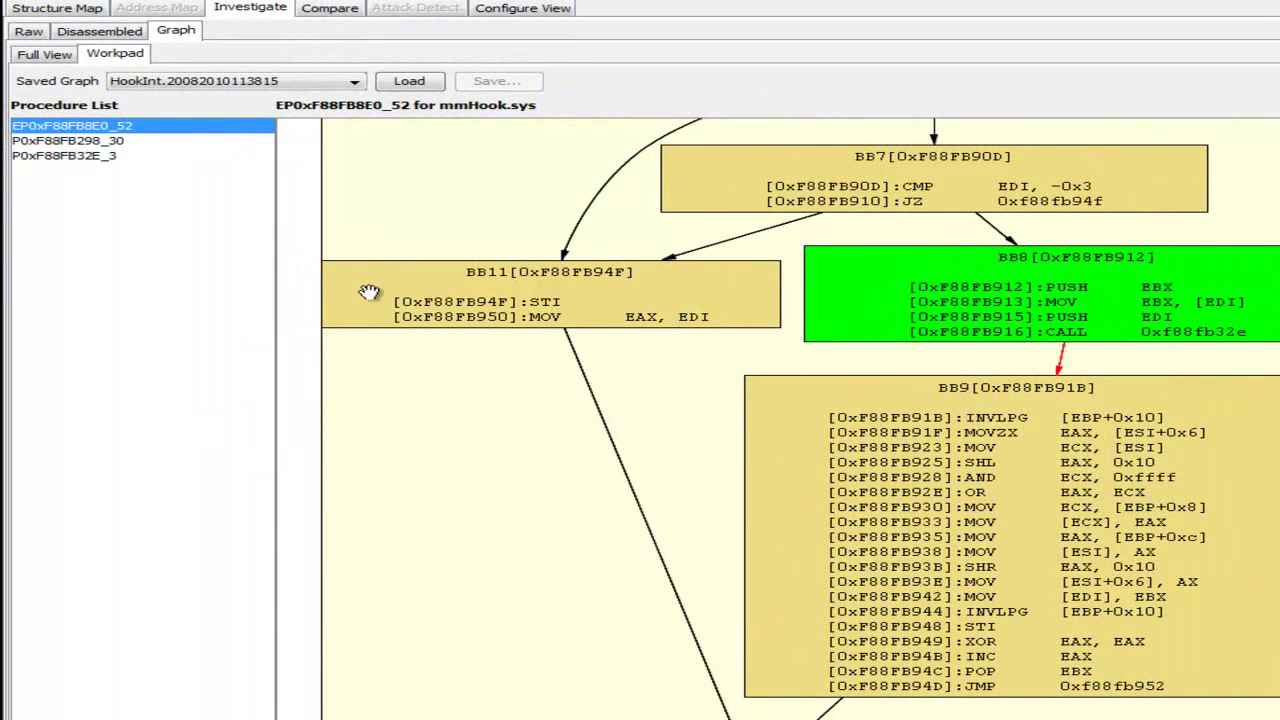
# Display the IDT from the snapshot's OS structures and select interrupt entry 14
pyautogui.click(78, 12)
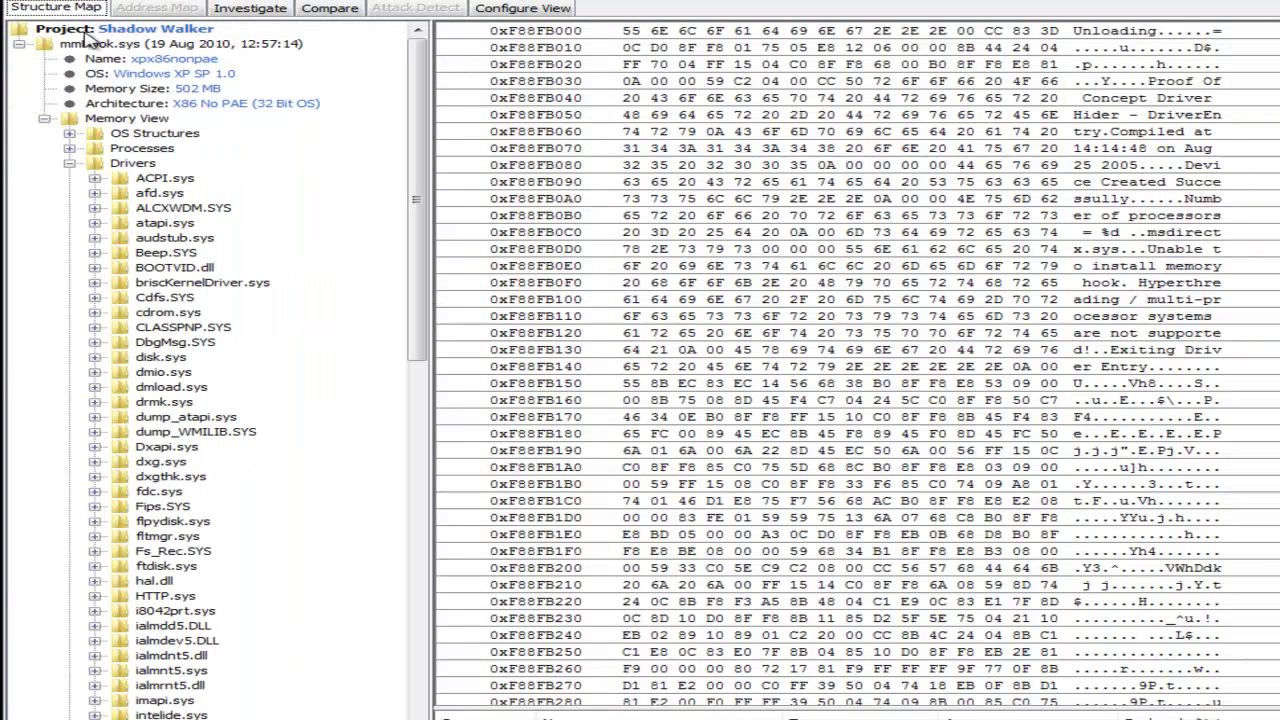
pyautogui.click(70, 134)
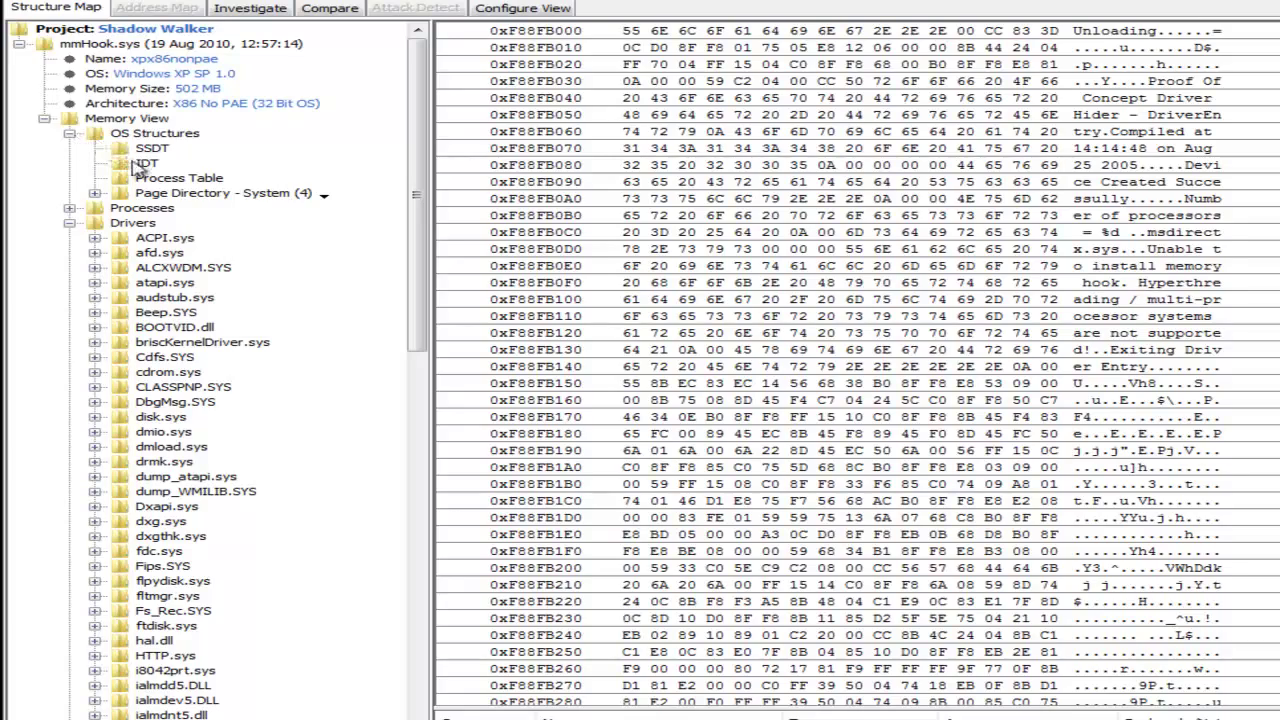
pyautogui.click(140, 163)
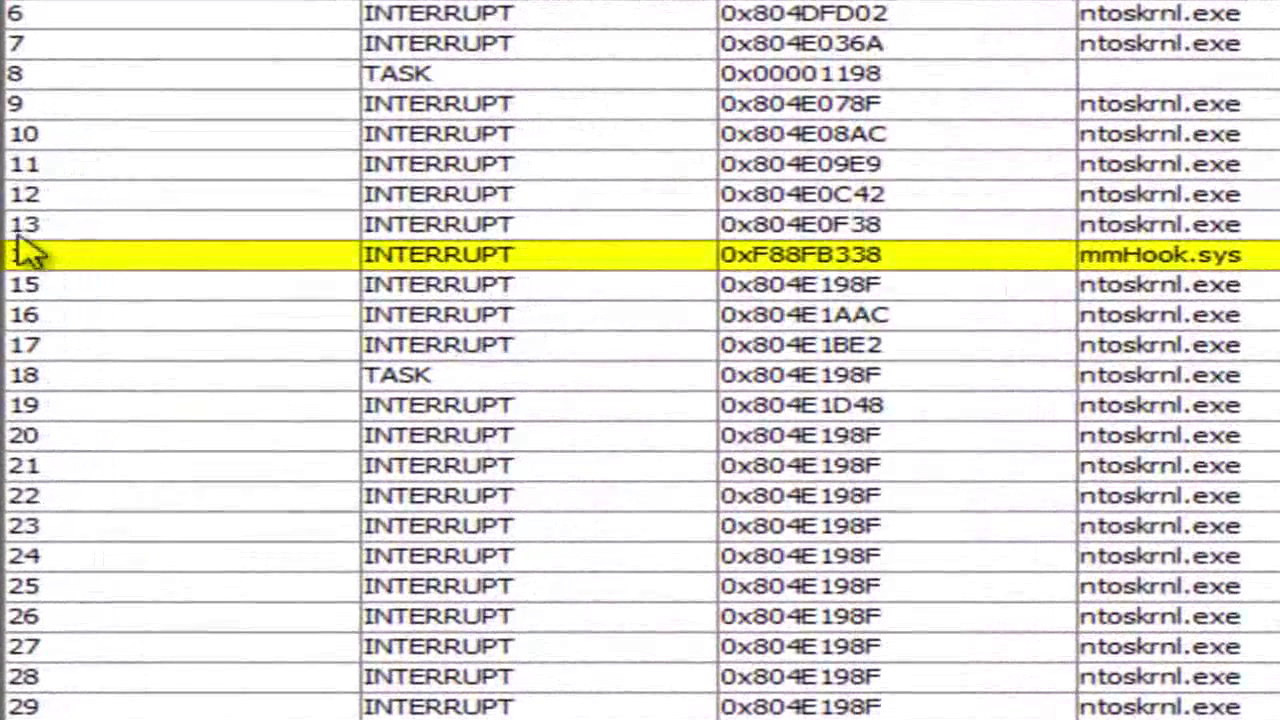
pyautogui.click(40, 260)
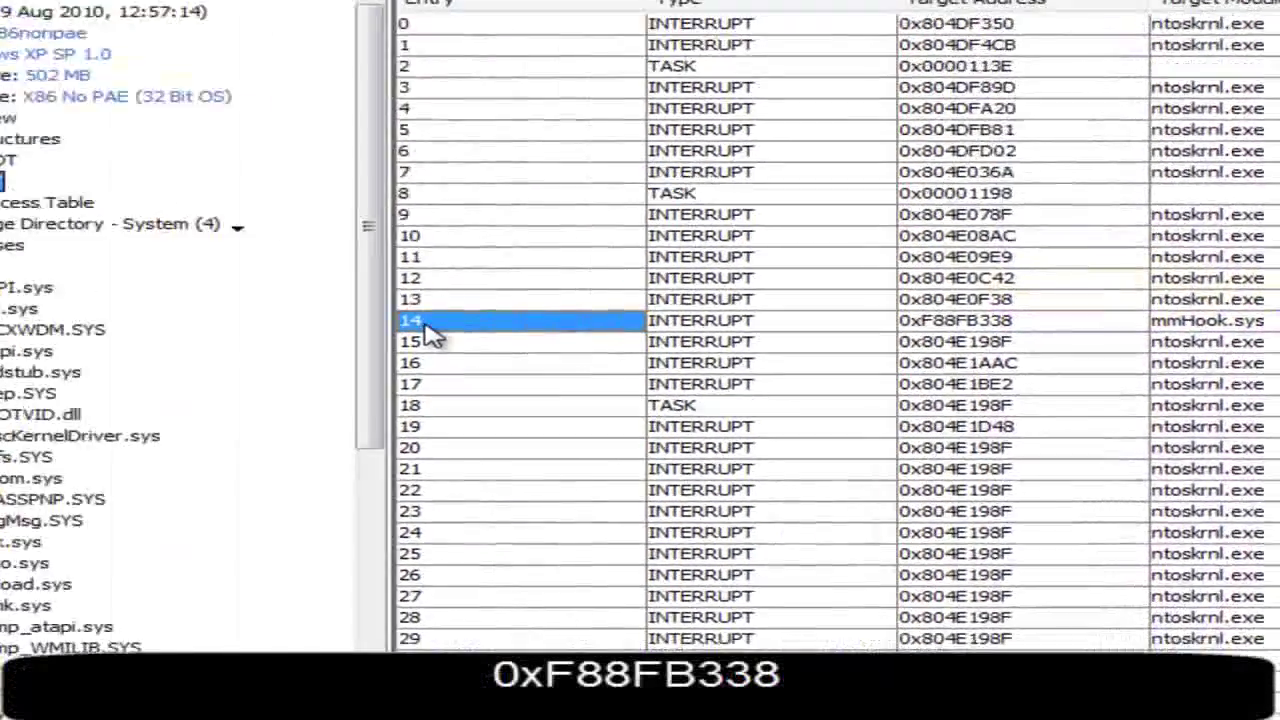
# Reopen the code of the mmHook.sys driver for investigation
pyautogui.scroll(-8, 545, 440)
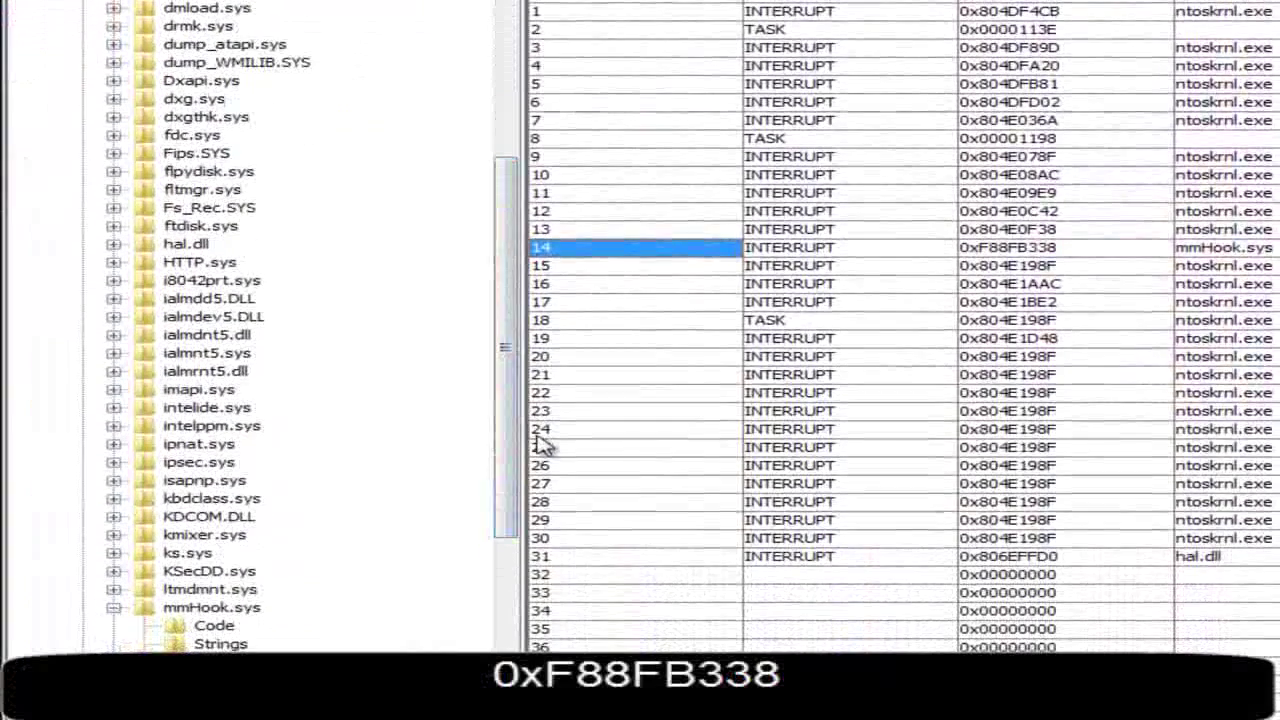
pyautogui.click(215, 628)
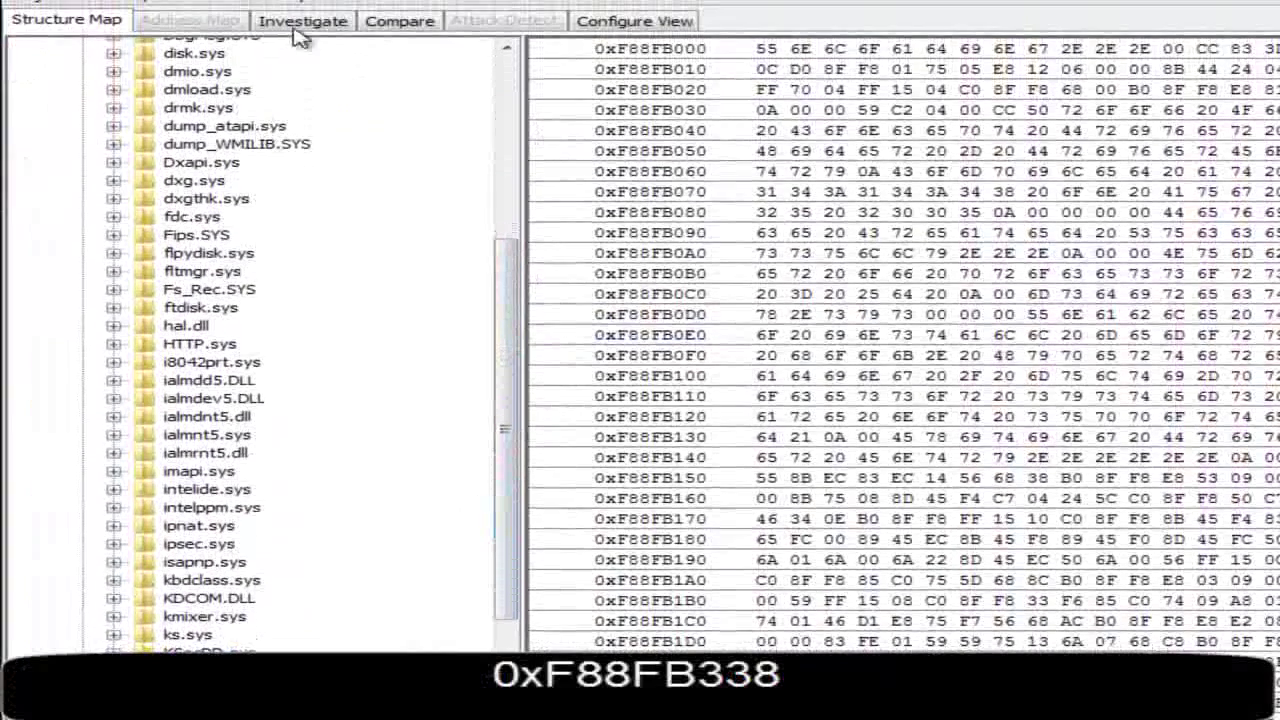
pyautogui.click(305, 24)
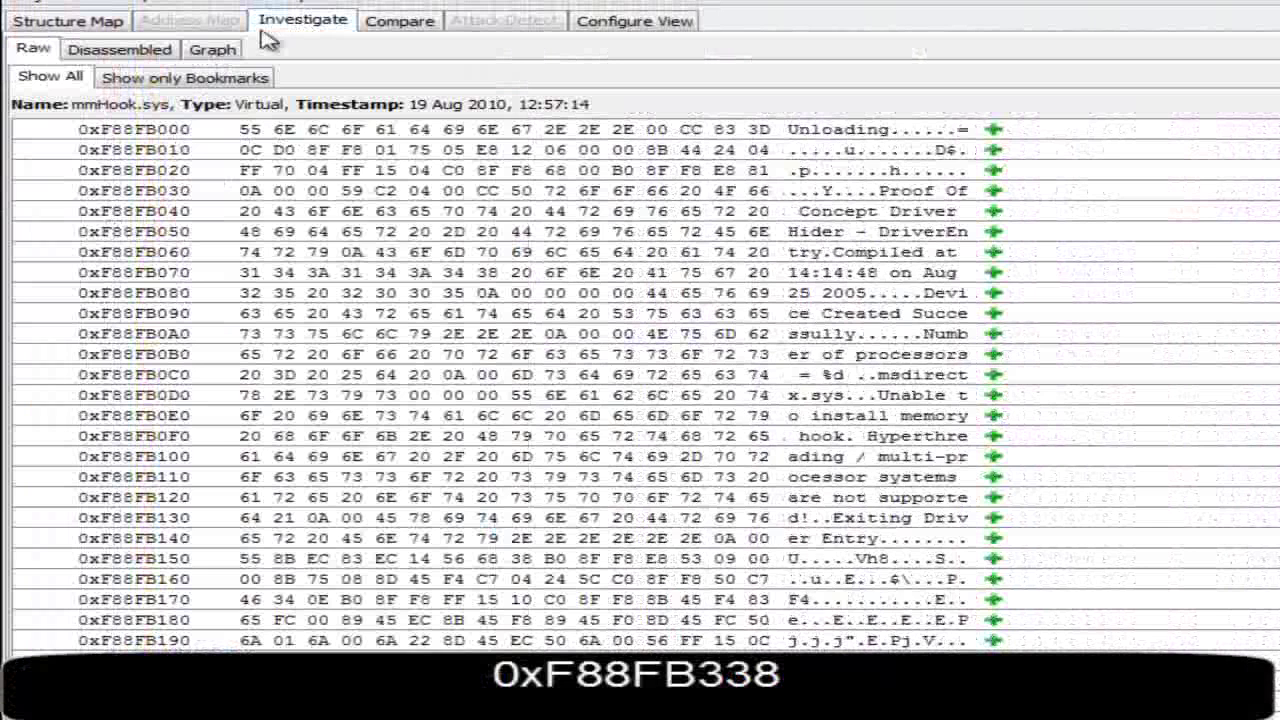
# Go to hexadecimal virtual address f88fb338 in the mmHook.sys disassembly and graph the code from there in the workpad
pyautogui.click(152, 50)
pyautogui.hotkey('ctrl', 'g')
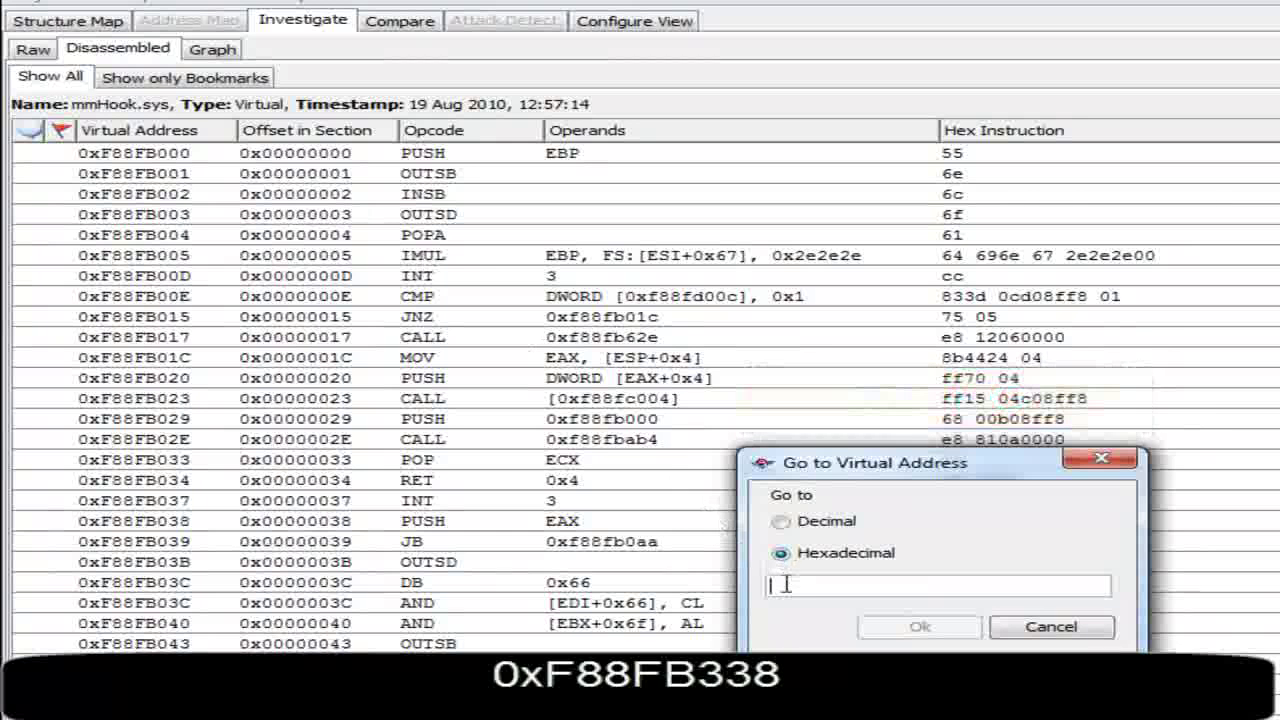
pyautogui.write('f88fb338')
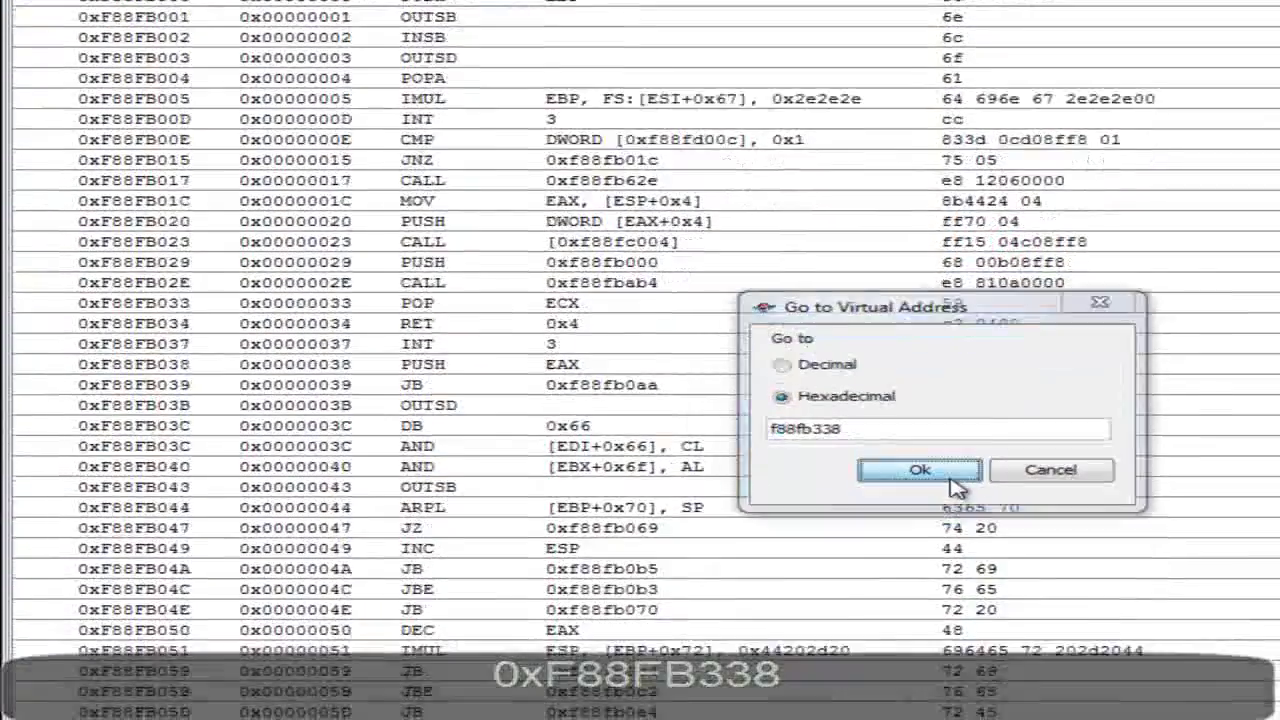
pyautogui.click(919, 626)
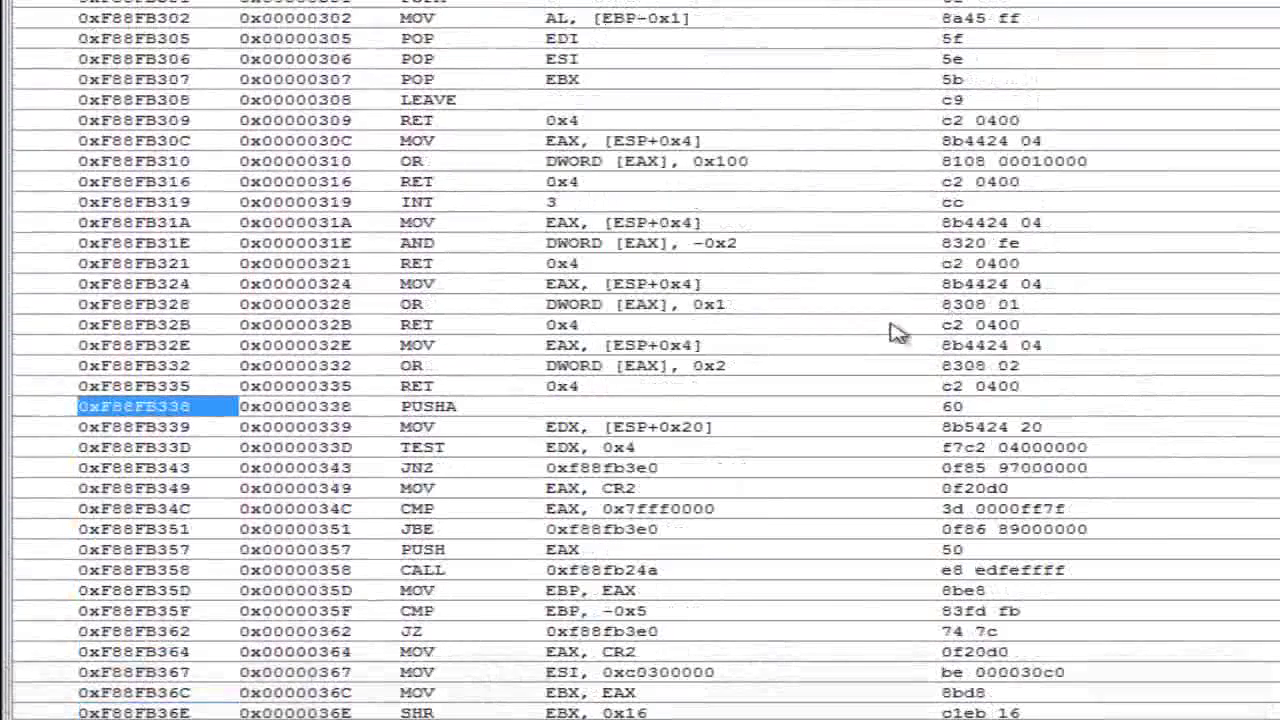
pyautogui.rightClick(192, 413)
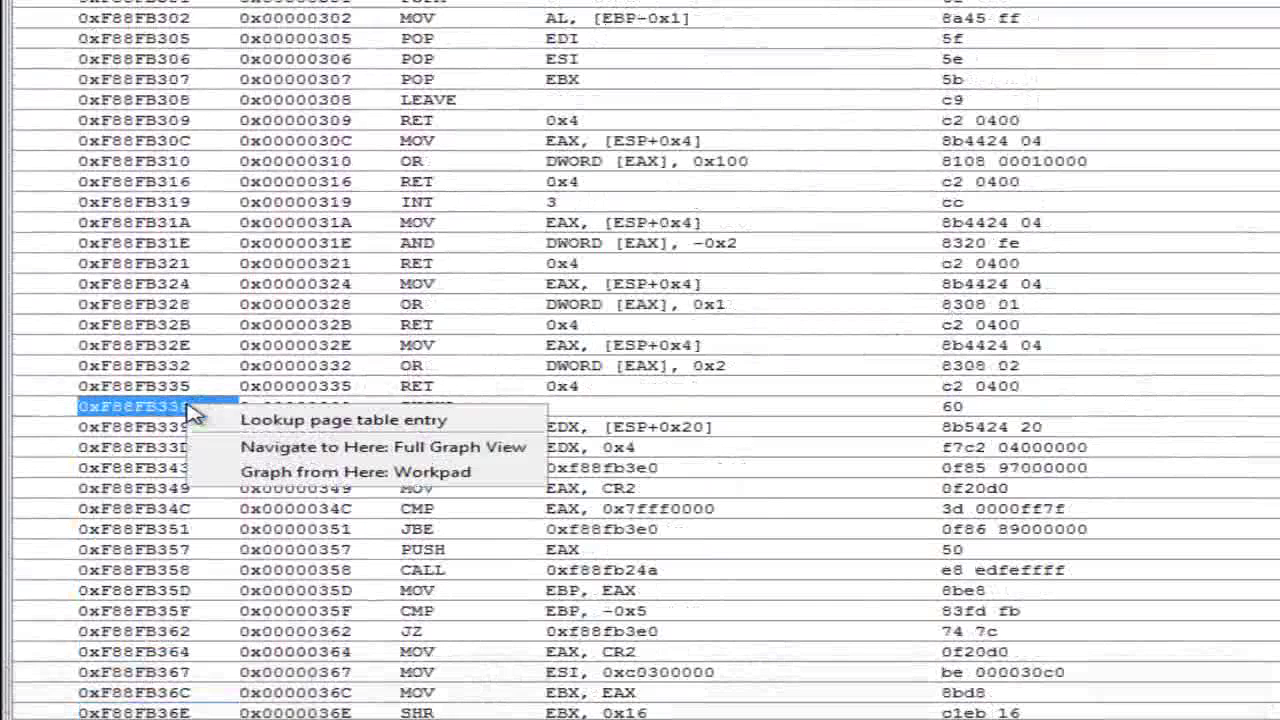
pyautogui.click(288, 473)
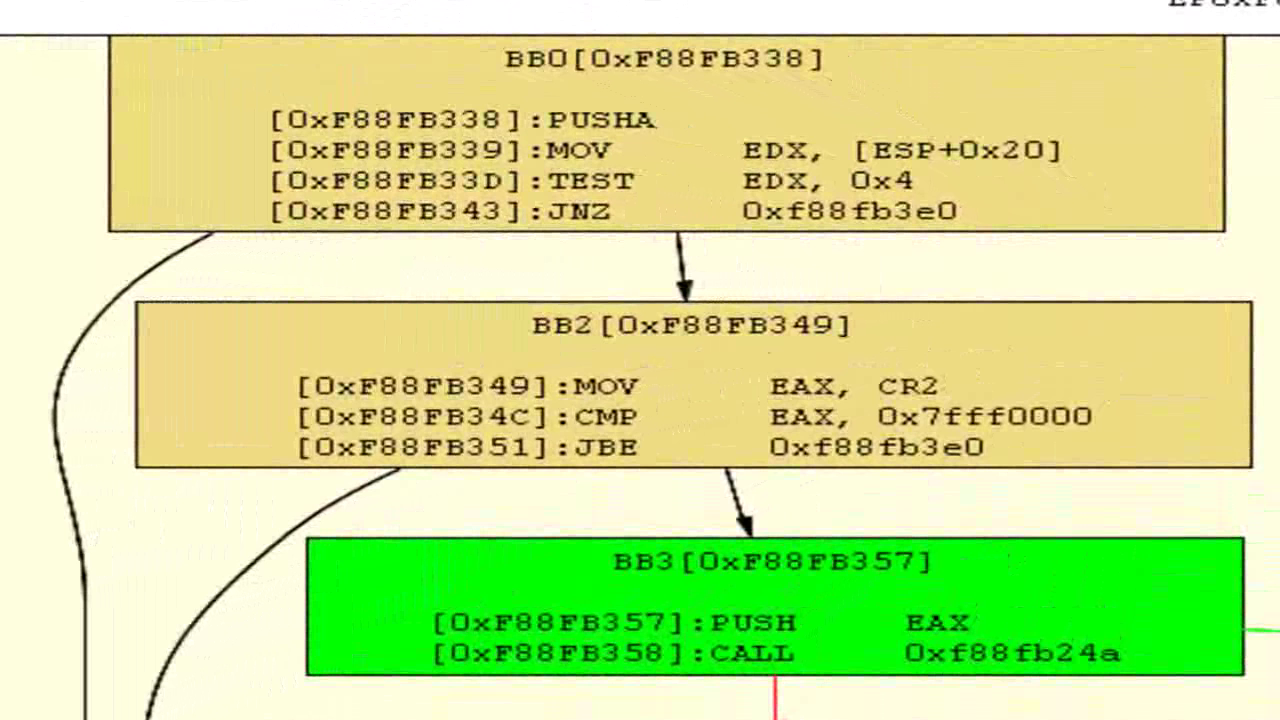
# Examine the conditional branches from blocks BB0 and BB2 and the call to 0xf88fb24a in block BB3
pyautogui.moveTo(125, 290); pyautogui.dragTo(45, 415)
pyautogui.moveTo(5, 365)
pyautogui.mouseDown()
pyautogui.moveTo(130, 418)
pyautogui.moveTo(155, 408)
pyautogui.mouseUp()
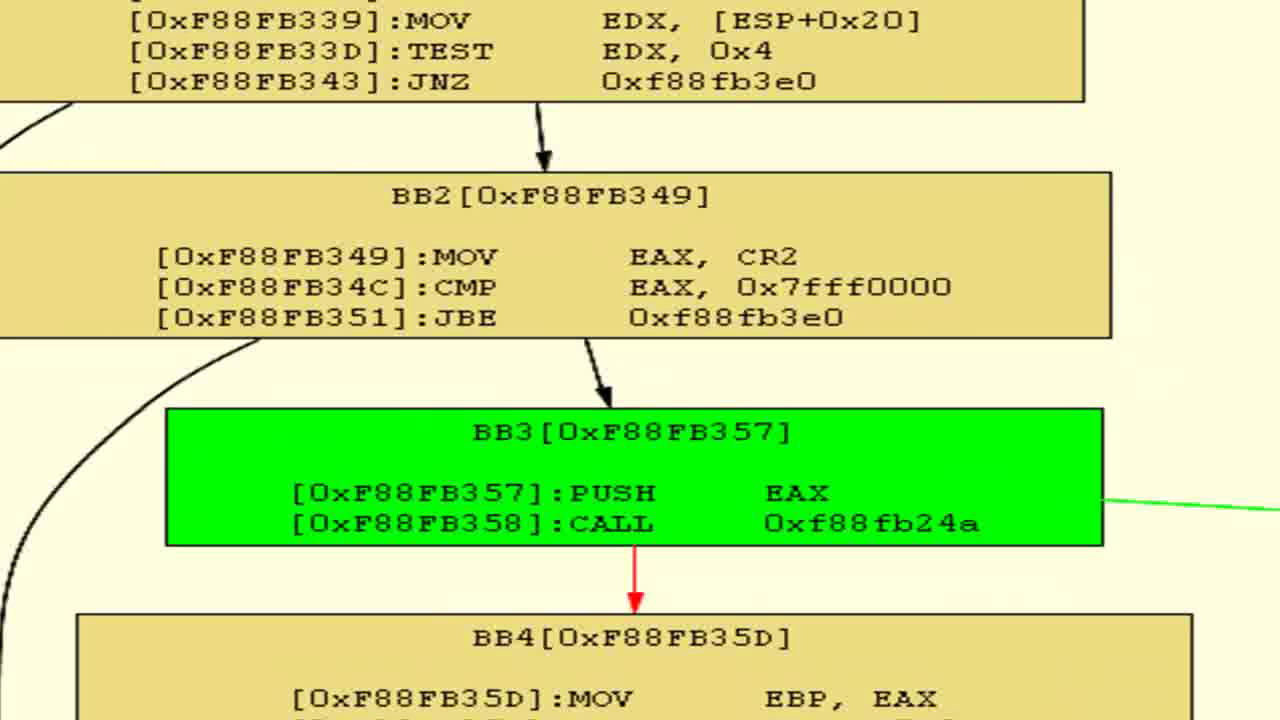
pyautogui.moveTo(1035, 497)
pyautogui.mouseDown()
pyautogui.moveTo(1230, 512)
pyautogui.moveTo(1178, 535)
pyautogui.mouseUp()
pyautogui.moveTo(1195, 485); pyautogui.dragTo(1275, 514)
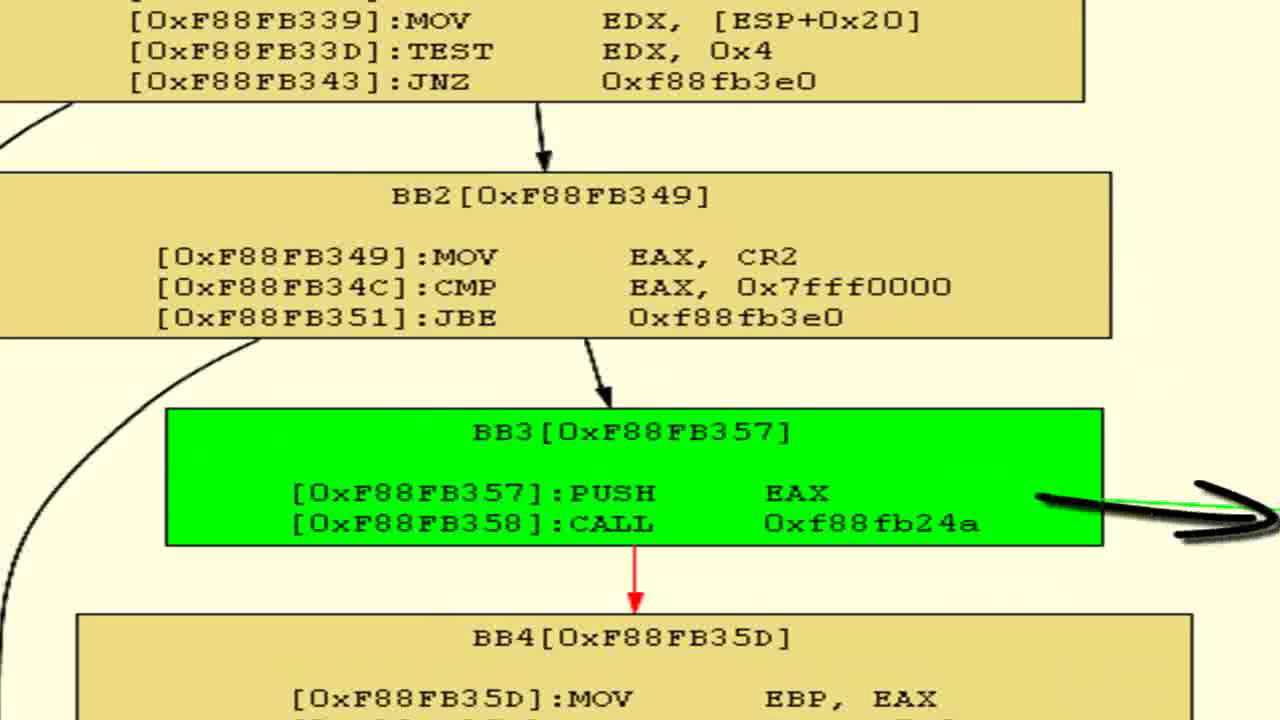